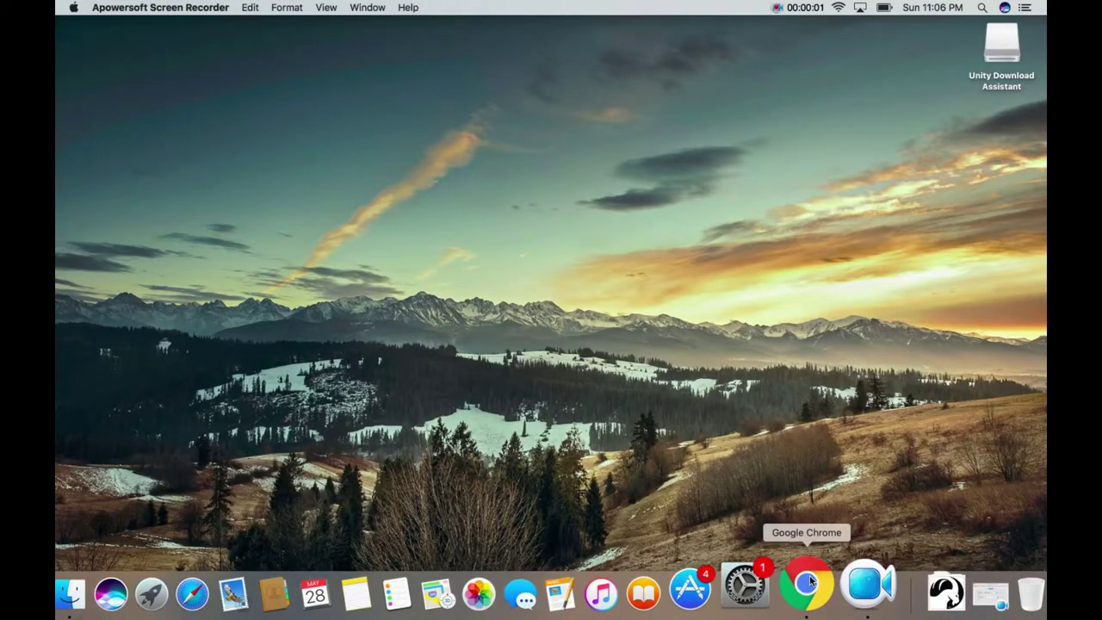
# Step: Open appsgeyser.com in Chrome and start creating a new app
pyautogui.click(808, 583)
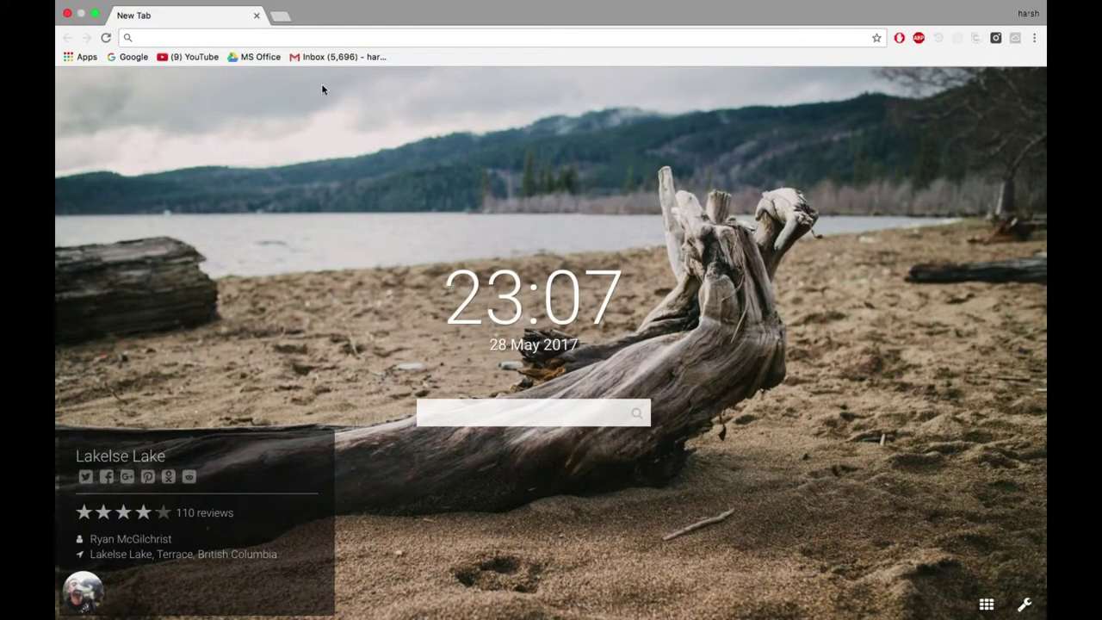
pyautogui.click(335, 39)
pyautogui.write('apps')
pyautogui.press('Return')
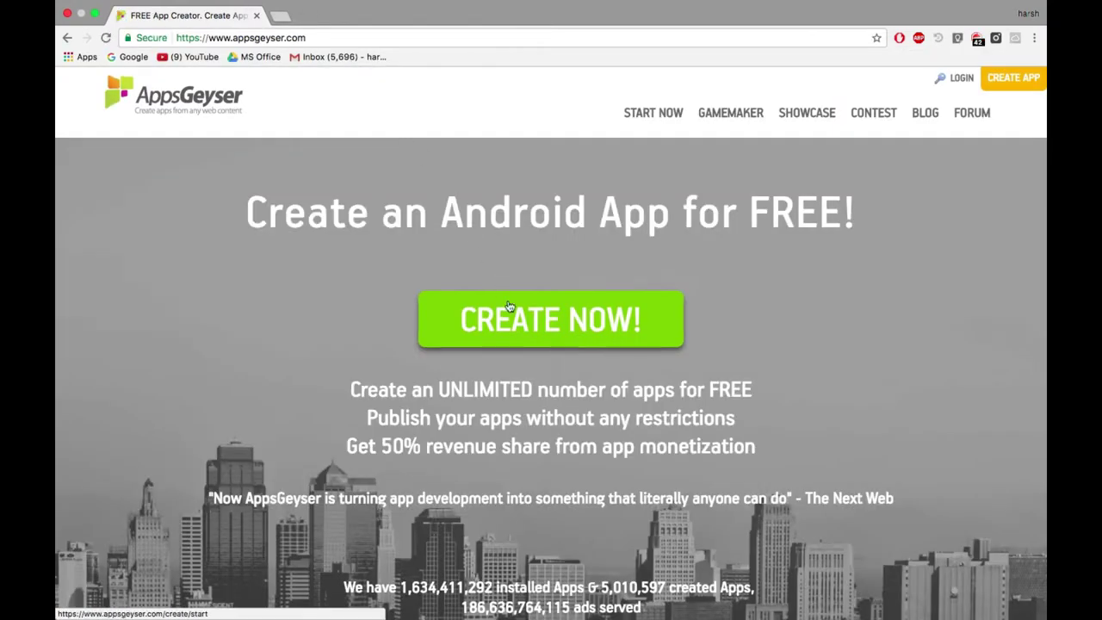
pyautogui.click(516, 319)
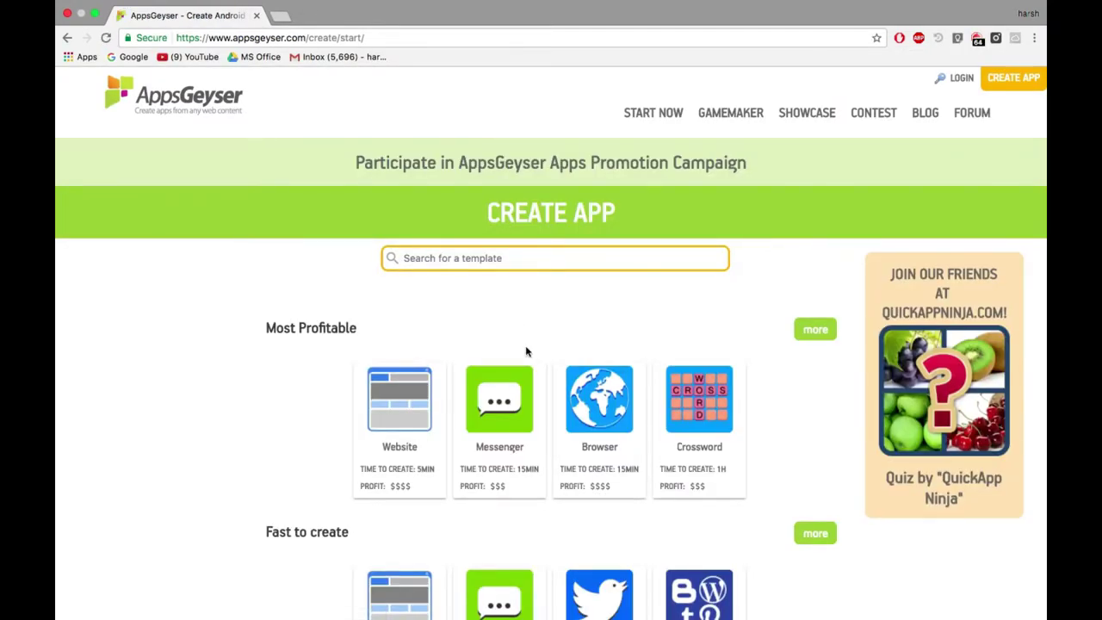
# Step: Scroll the template gallery to the YouTube tile in the Nicheabilty row
pyautogui.scroll(-3, 527, 351)
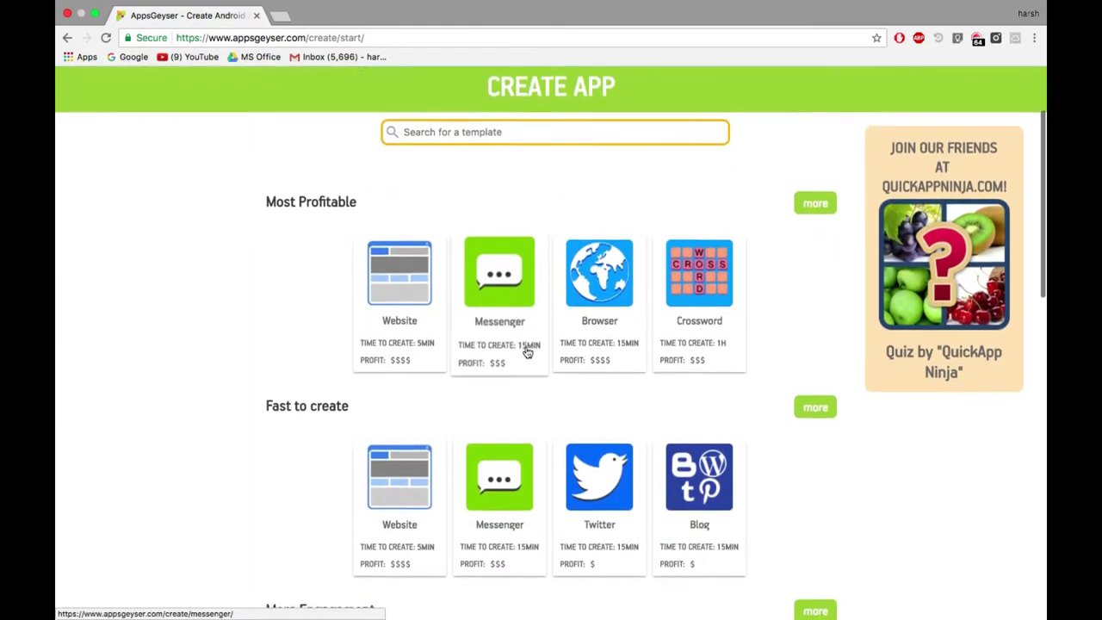
pyautogui.scroll(-4, 527, 351)
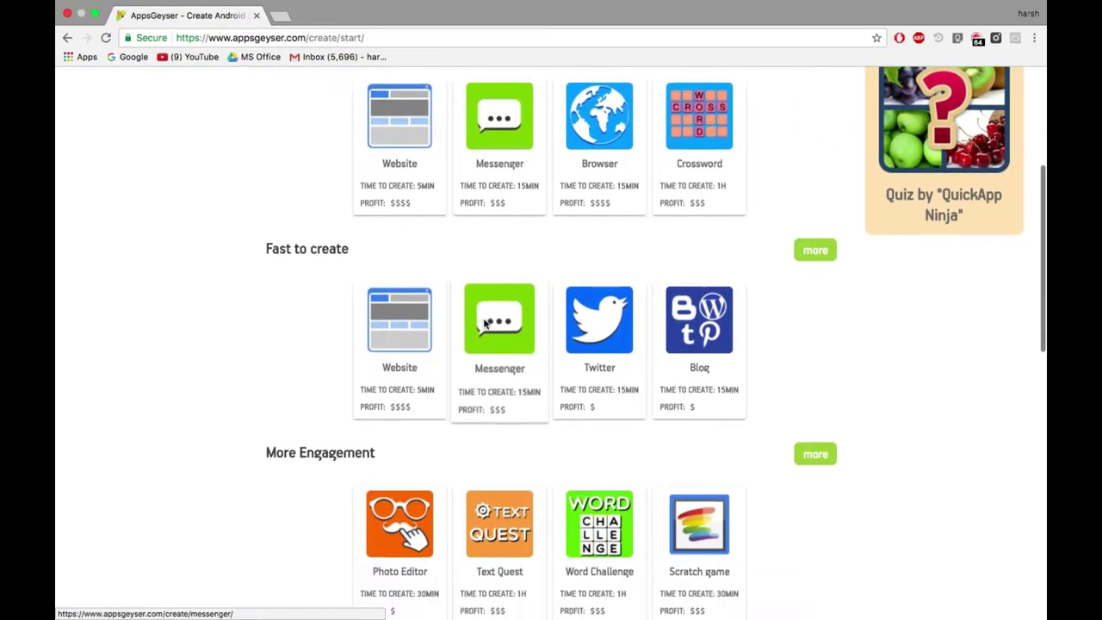
pyautogui.scroll(-7, 485, 323)
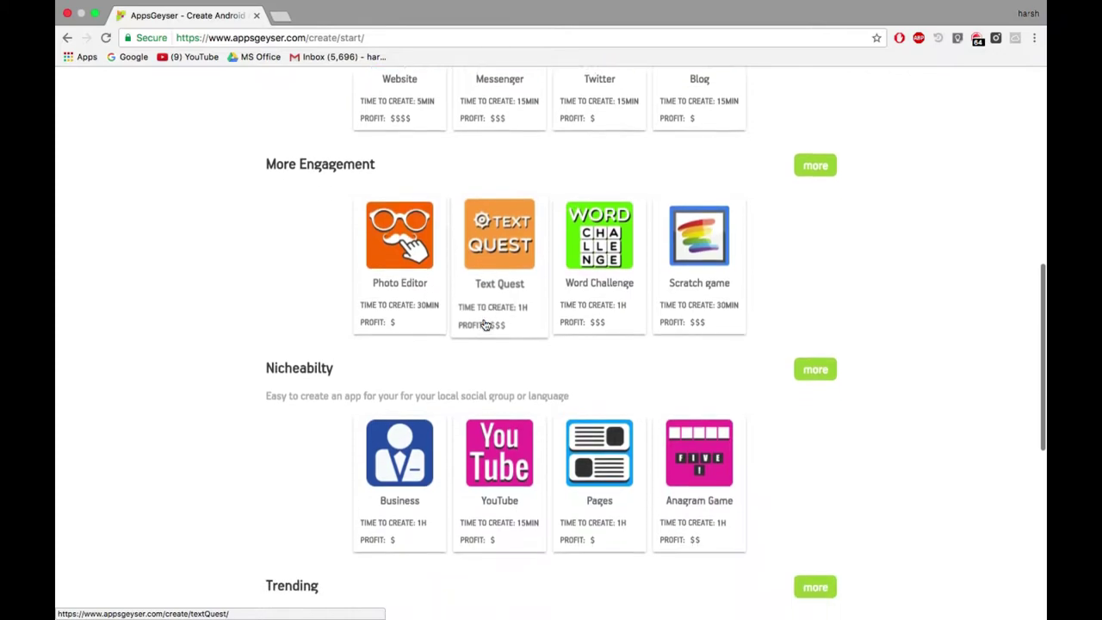
pyautogui.scroll(-10, 485, 324)
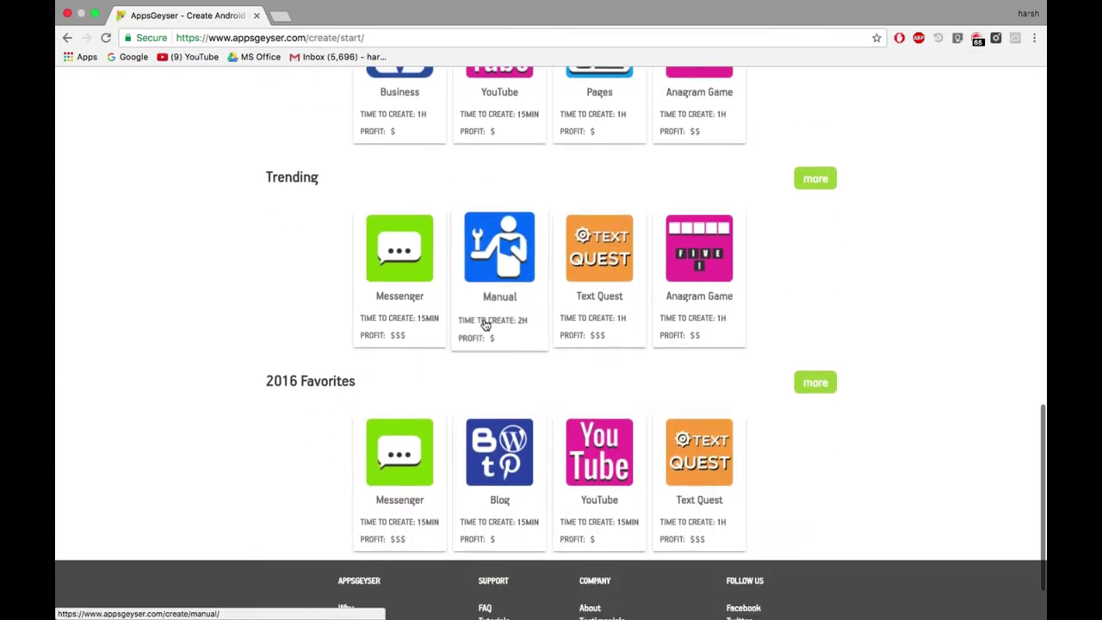
pyautogui.scroll(-2, 484, 324)
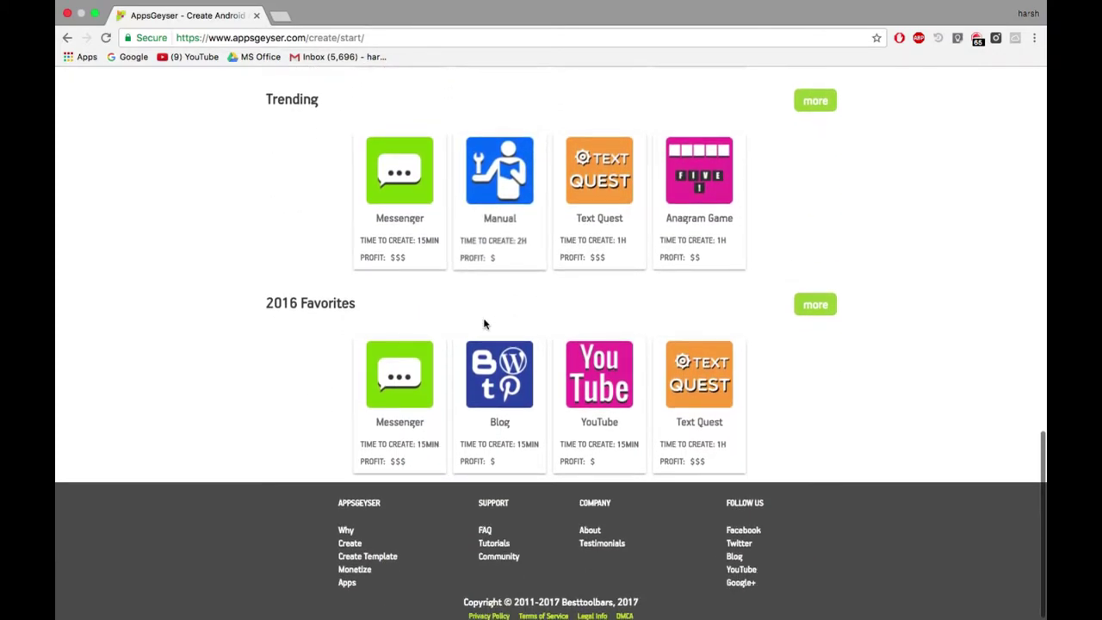
pyautogui.scroll(2, 485, 324)
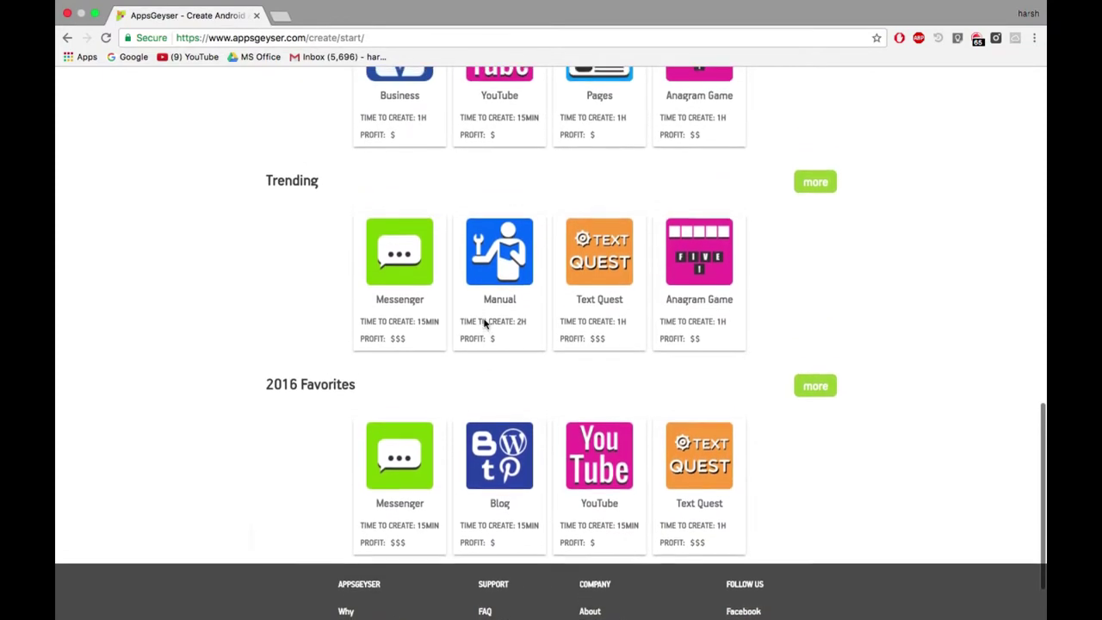
pyautogui.scroll(6, 485, 324)
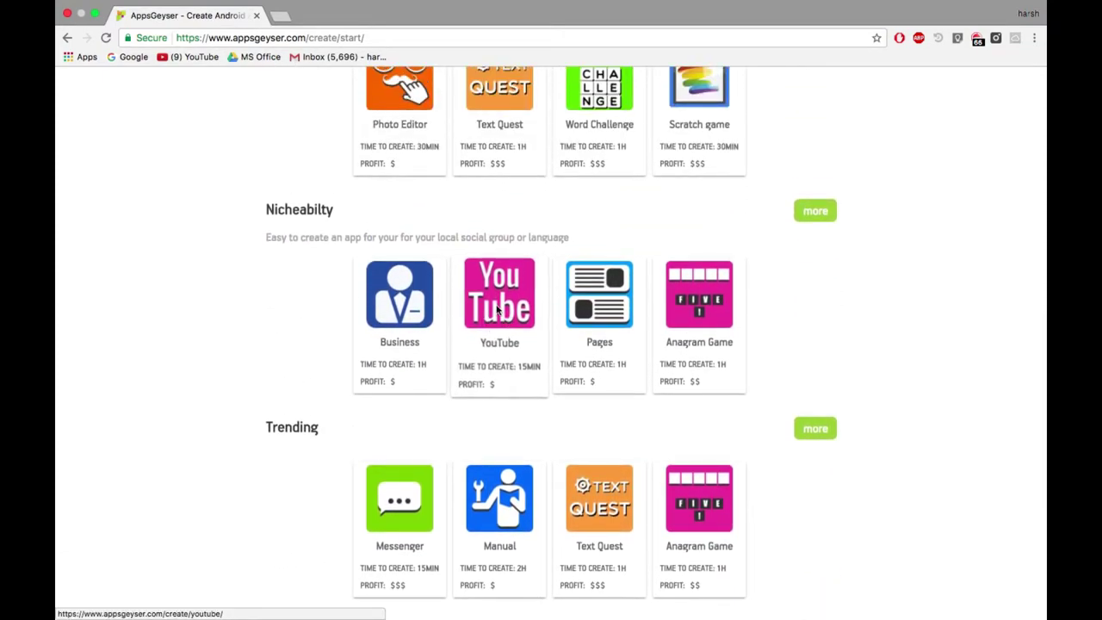
# Step: Choose the YouTube template and paste the channel URL
pyautogui.click(500, 314)
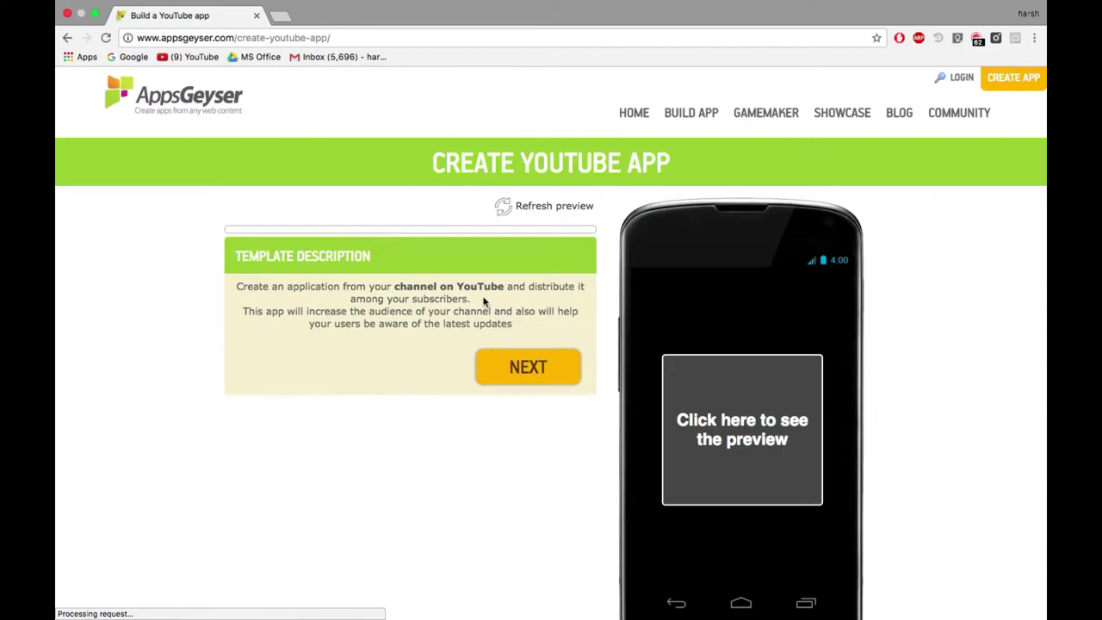
pyautogui.click(521, 367)
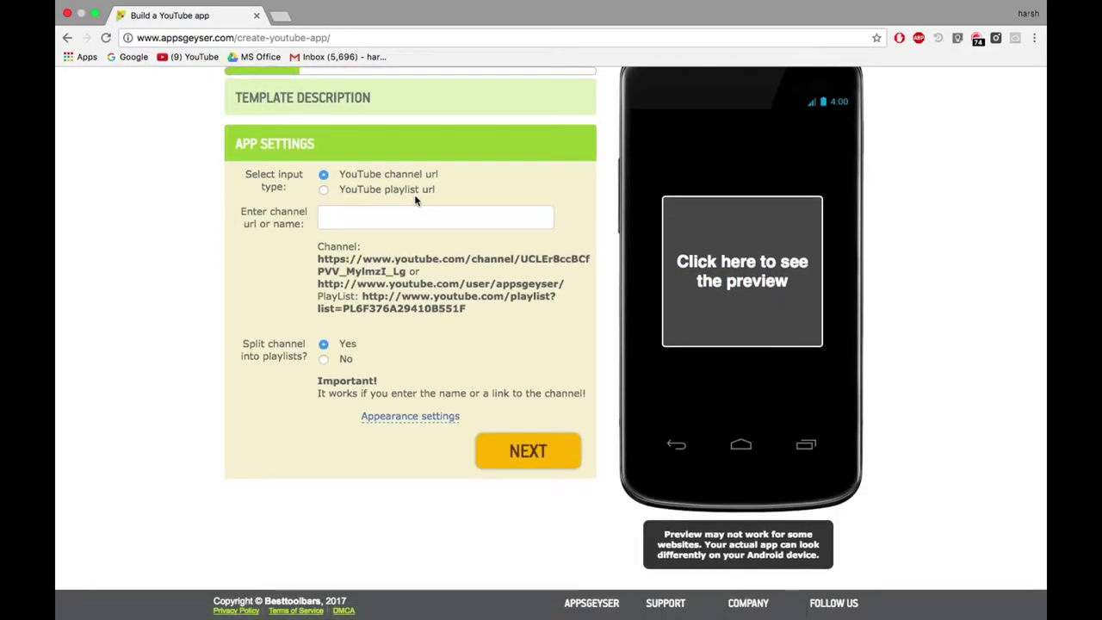
pyautogui.click(398, 224)
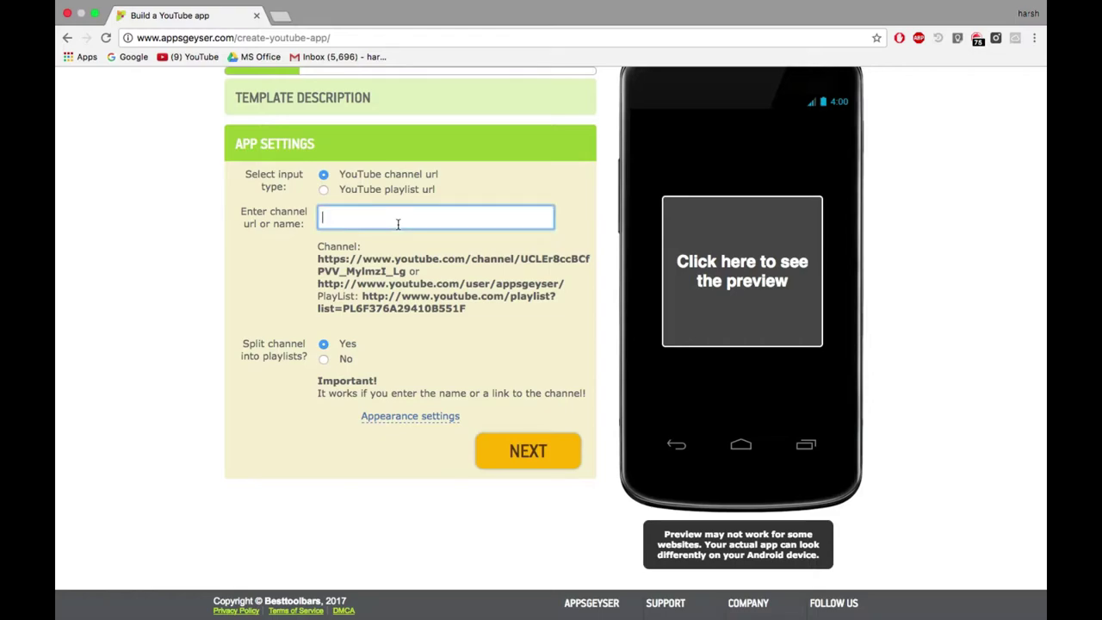
pyautogui.write('https://www.youtube.com/channel/UC7f-oGi7PjscjOxZ2qabWpA')
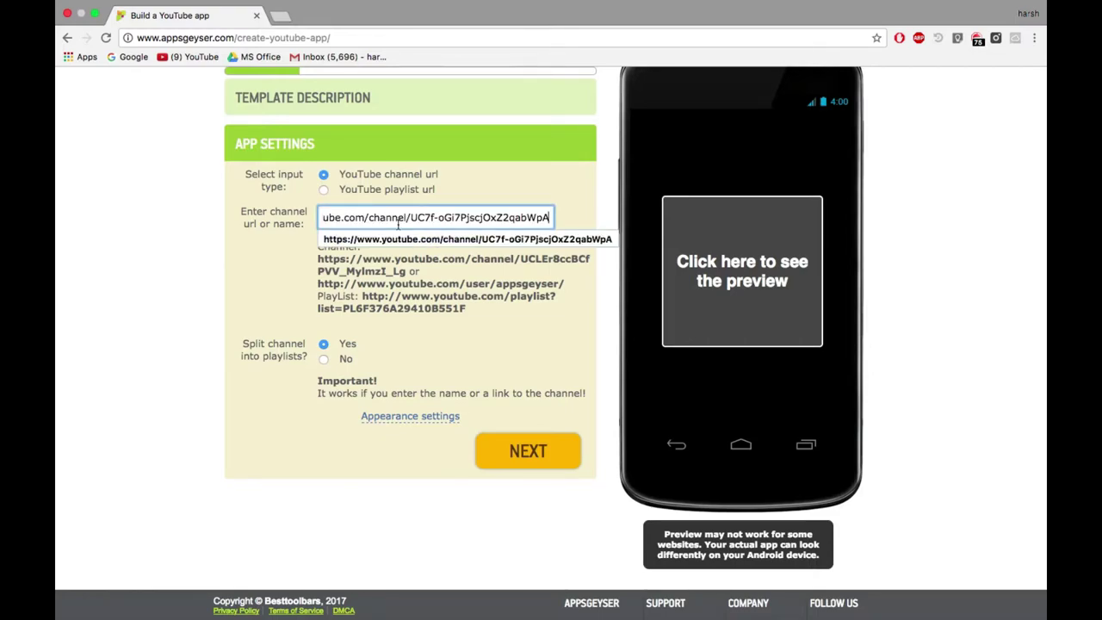
pyautogui.click(416, 239)
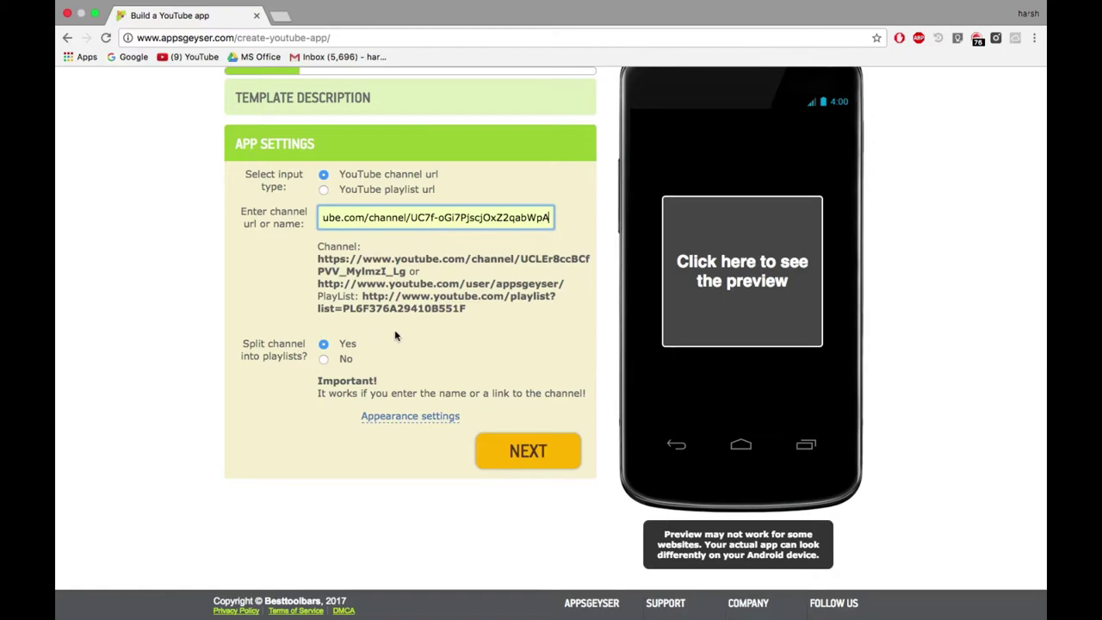
pyautogui.click(351, 357)
# Step: Turn off theme colours and set the primary colour to black and the dark colour to dark grey
pyautogui.click(442, 417)
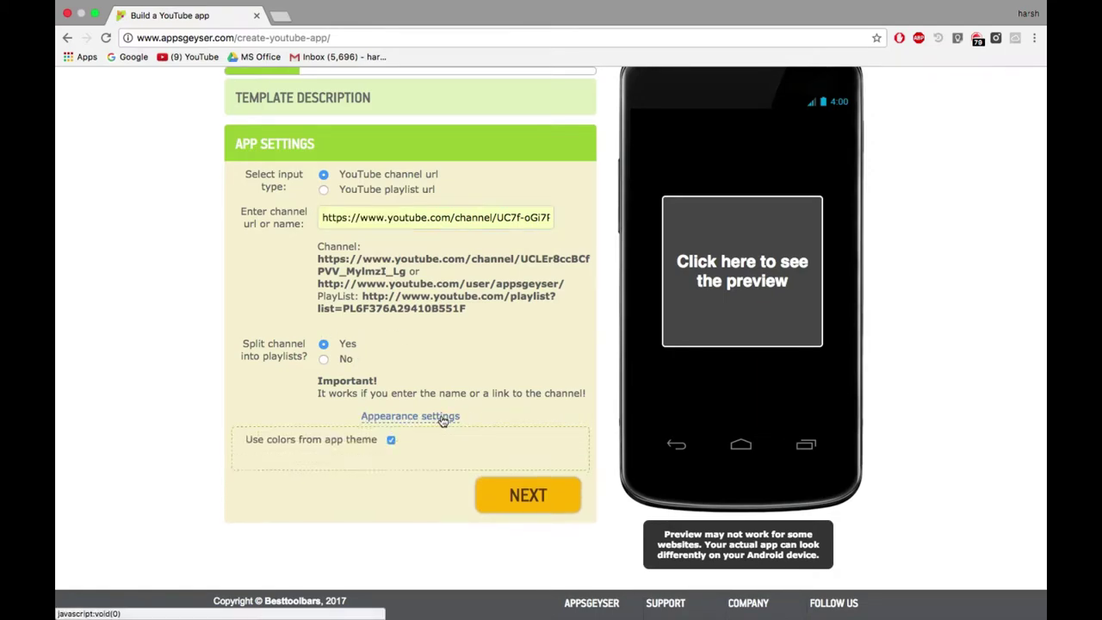
pyautogui.click(391, 441)
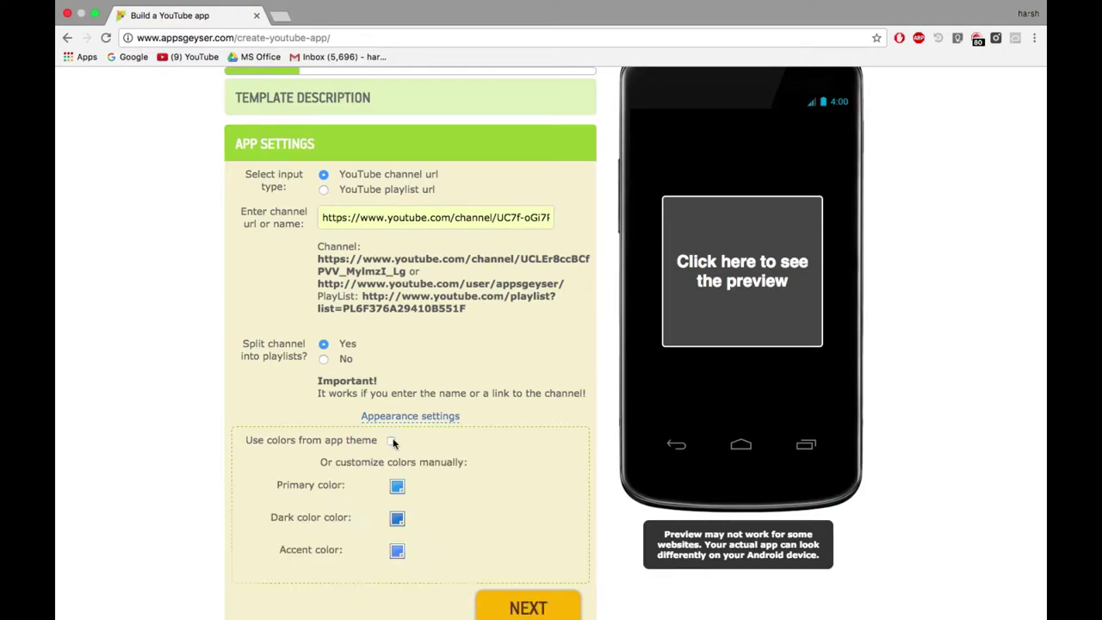
pyautogui.click(397, 487)
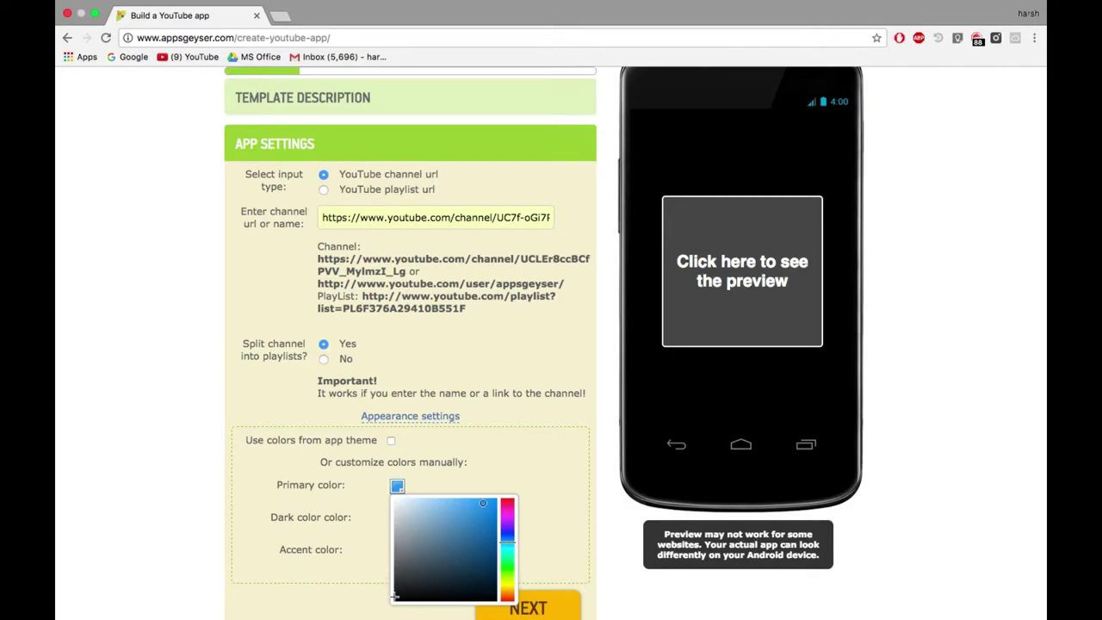
pyautogui.click(491, 443)
pyautogui.click(397, 518)
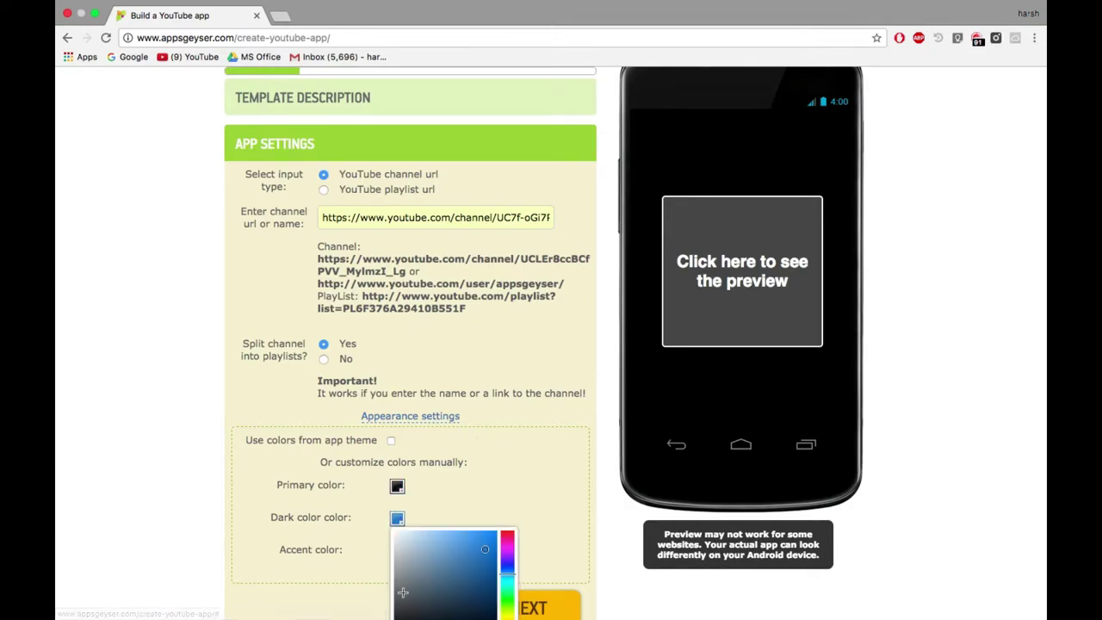
pyautogui.click(497, 482)
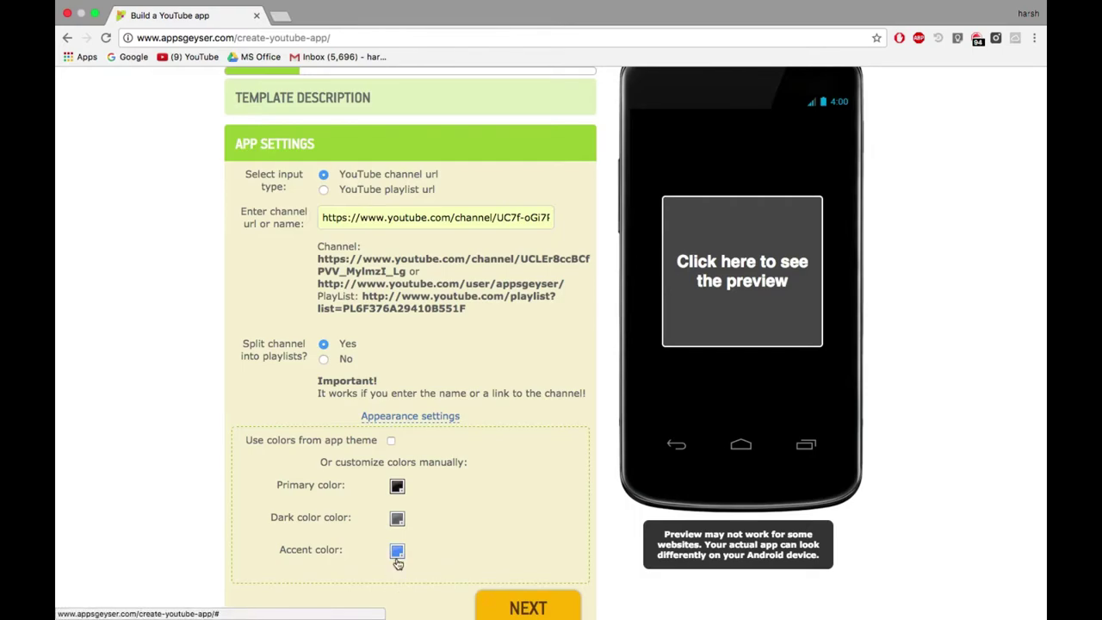
pyautogui.click(397, 549)
pyautogui.scroll(1, 405, 606)
pyautogui.scroll(-2, 406, 606)
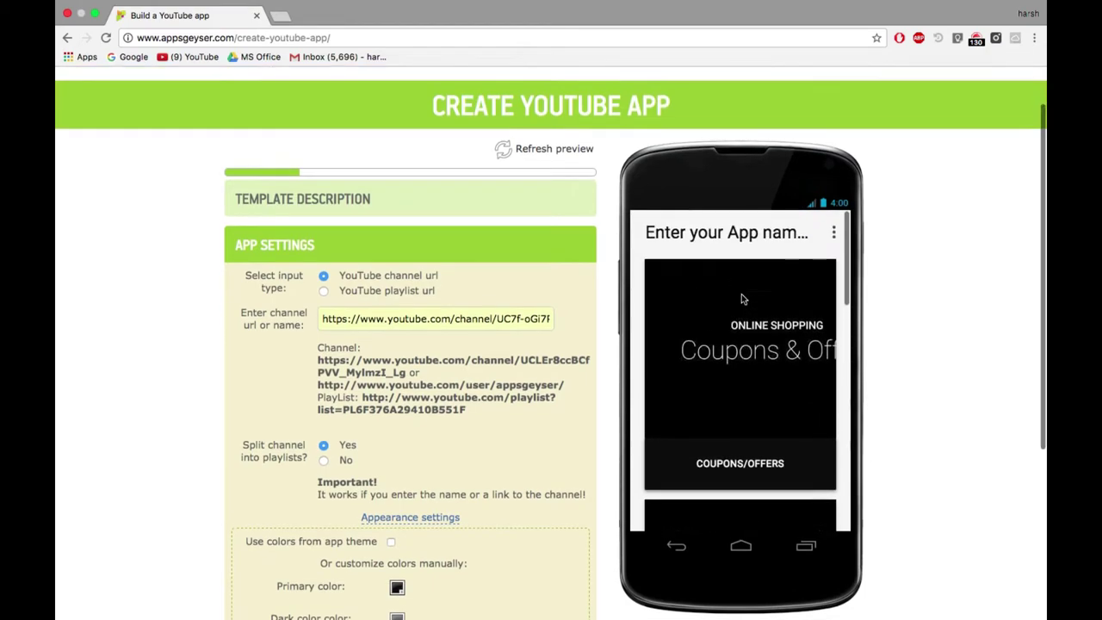
# Step: Move on from the appearance settings to the app name step
pyautogui.scroll(-5, 743, 299)
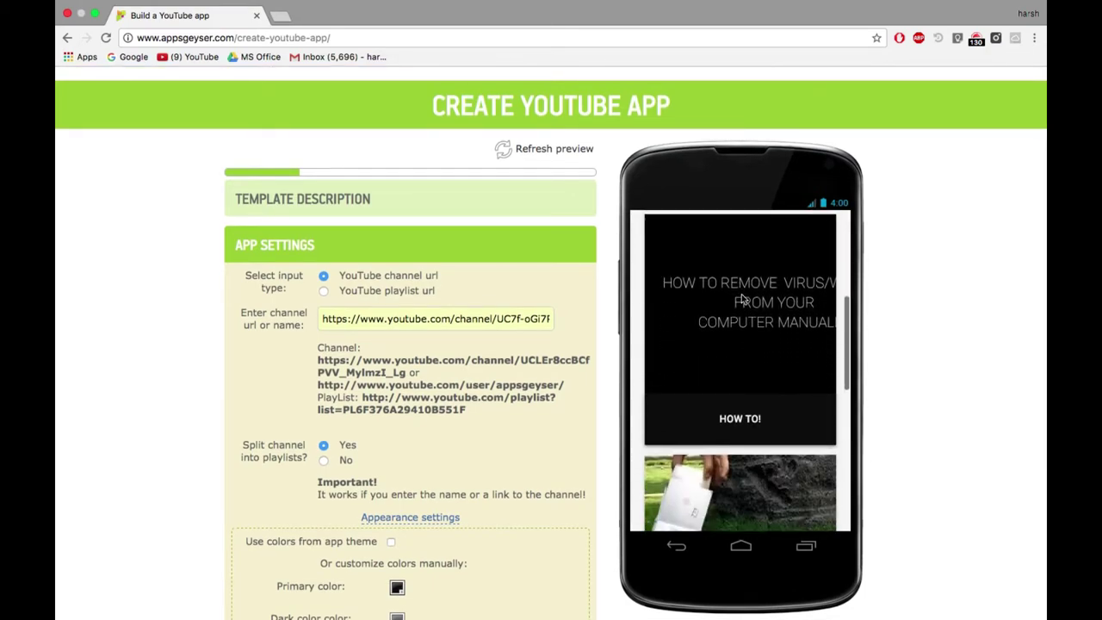
pyautogui.scroll(-6, 741, 297)
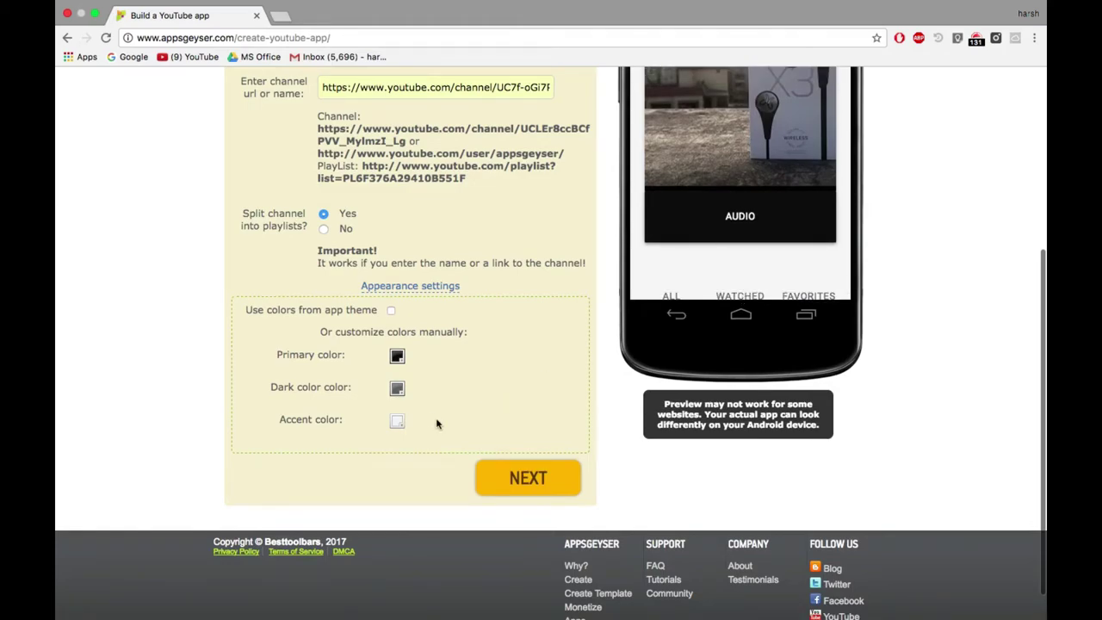
pyautogui.click(515, 480)
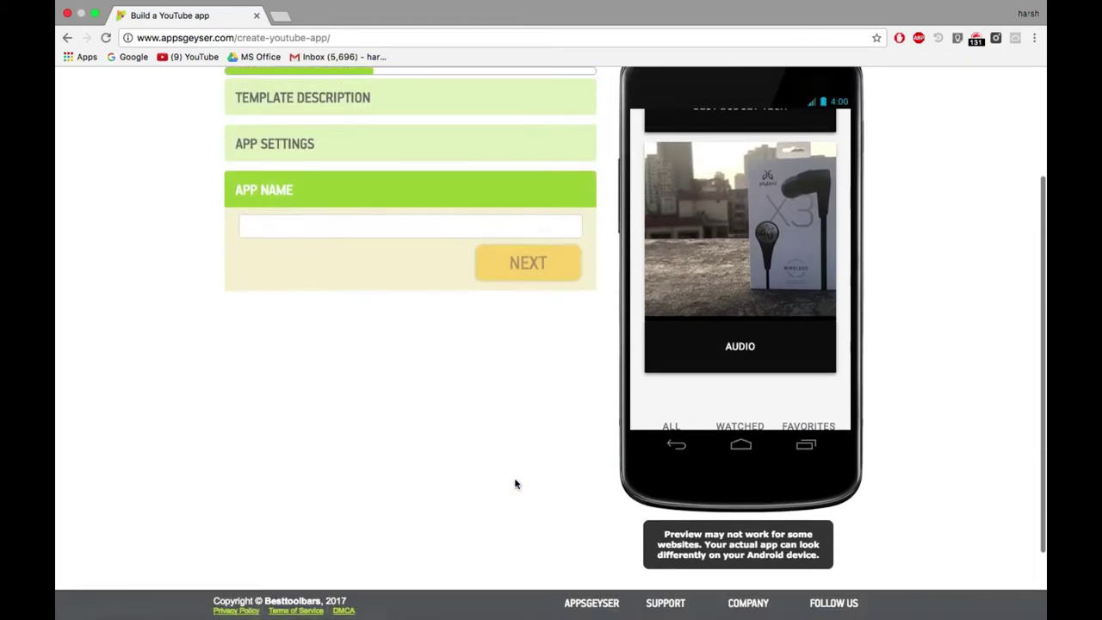
# Step: Name the app Ibex and begin the description 'This is official Ibex mobile app v1.0'
pyautogui.click(416, 230)
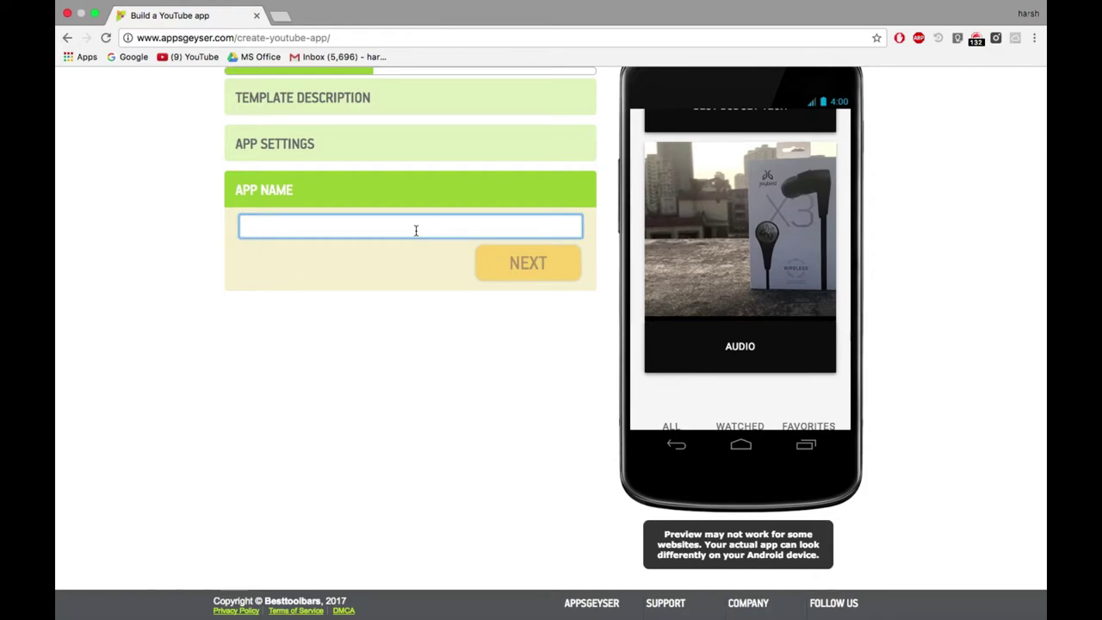
pyautogui.write('Ibex')
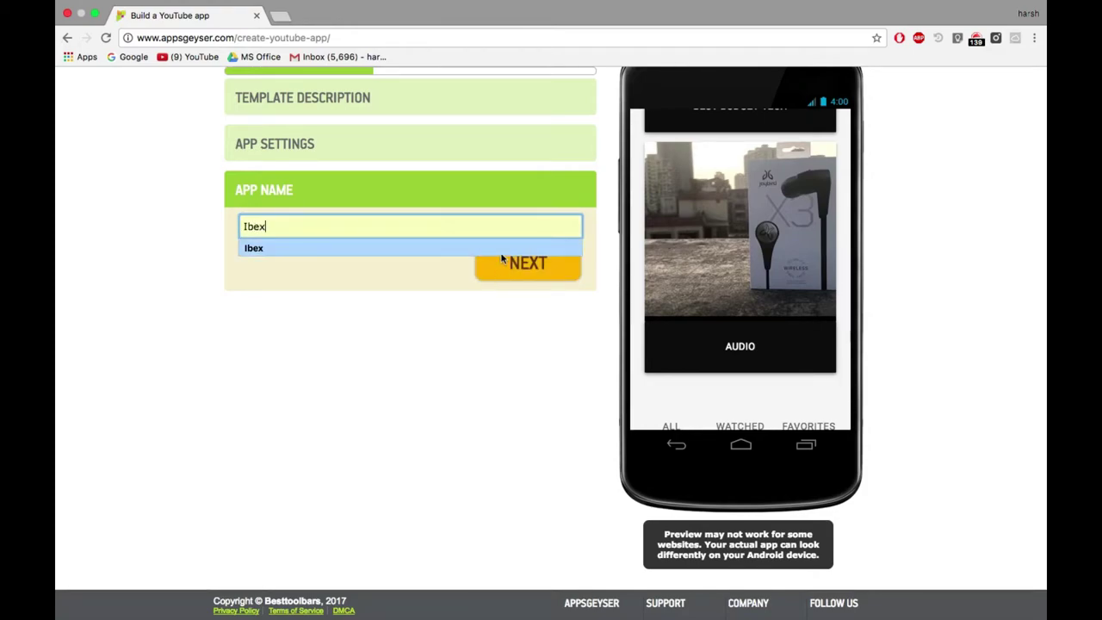
pyautogui.click(504, 252)
pyautogui.click(508, 262)
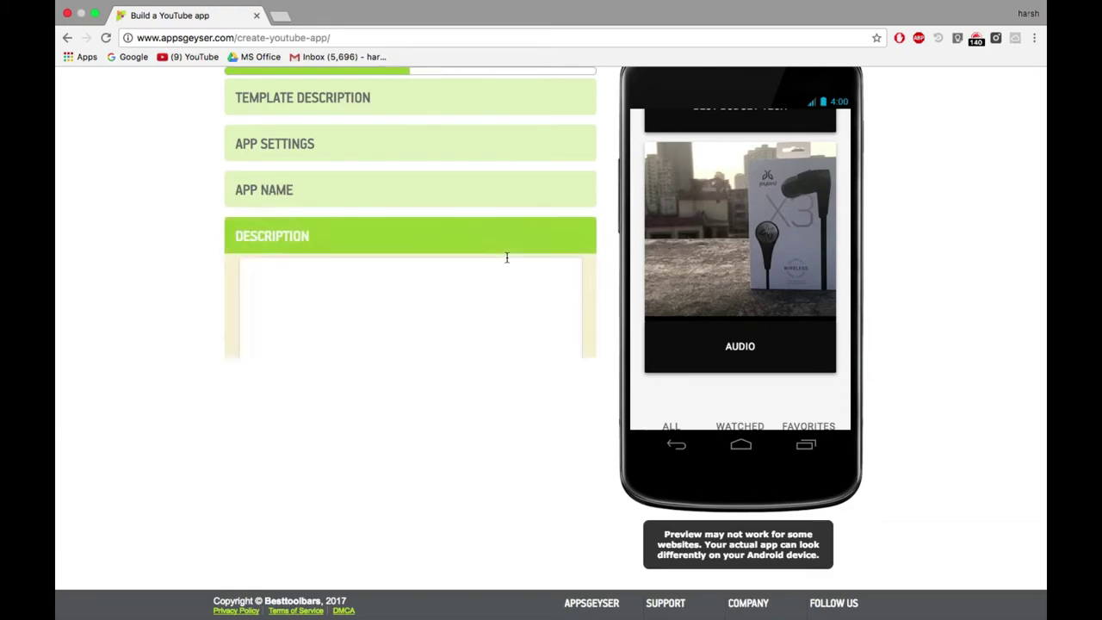
pyautogui.click(453, 295)
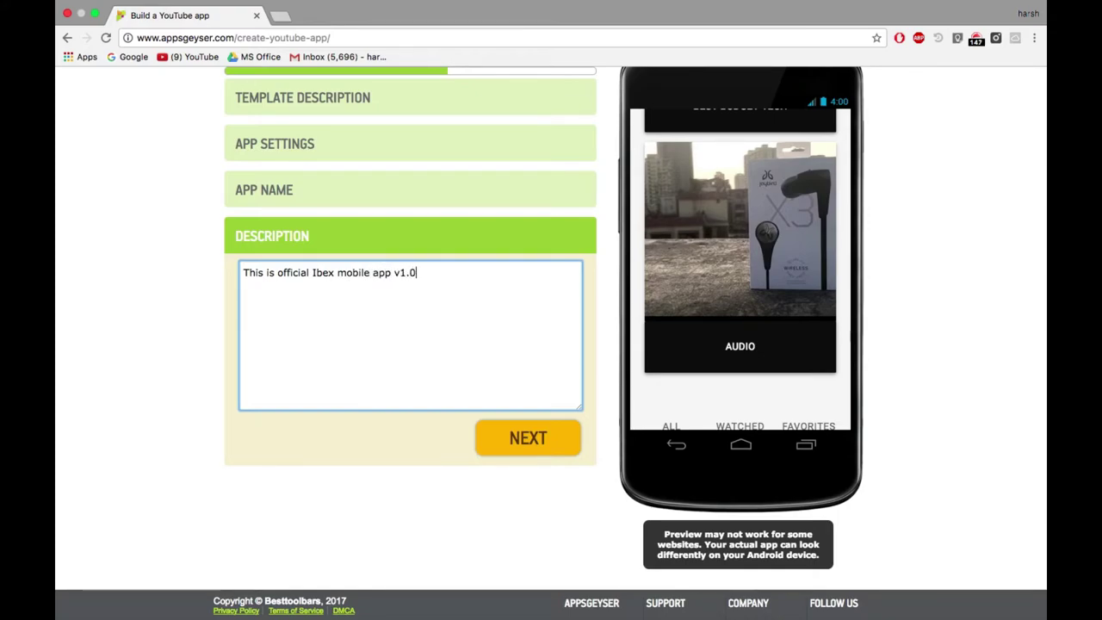
# Step: Switch to a custom icon and upload ibx.png as the ibex icon
pyautogui.click(558, 445)
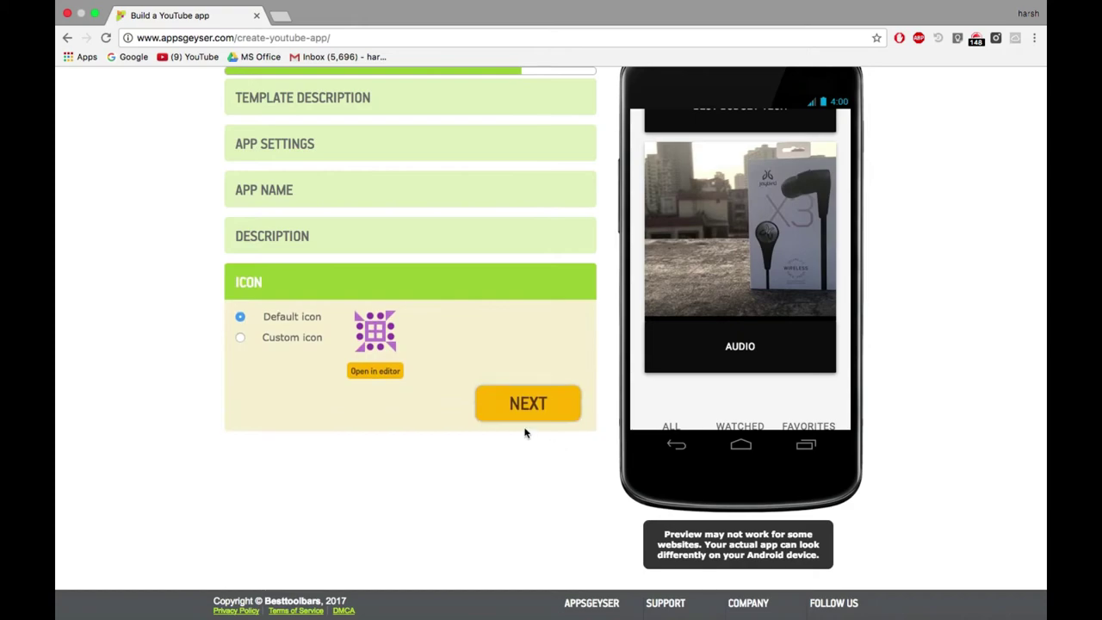
pyautogui.click(310, 340)
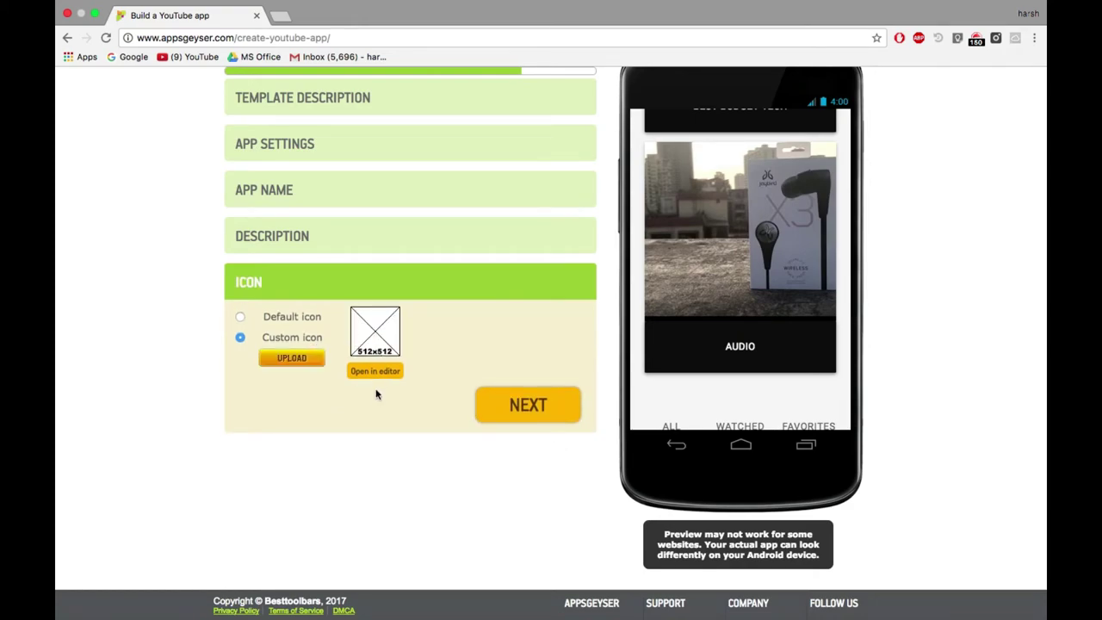
pyautogui.click(310, 363)
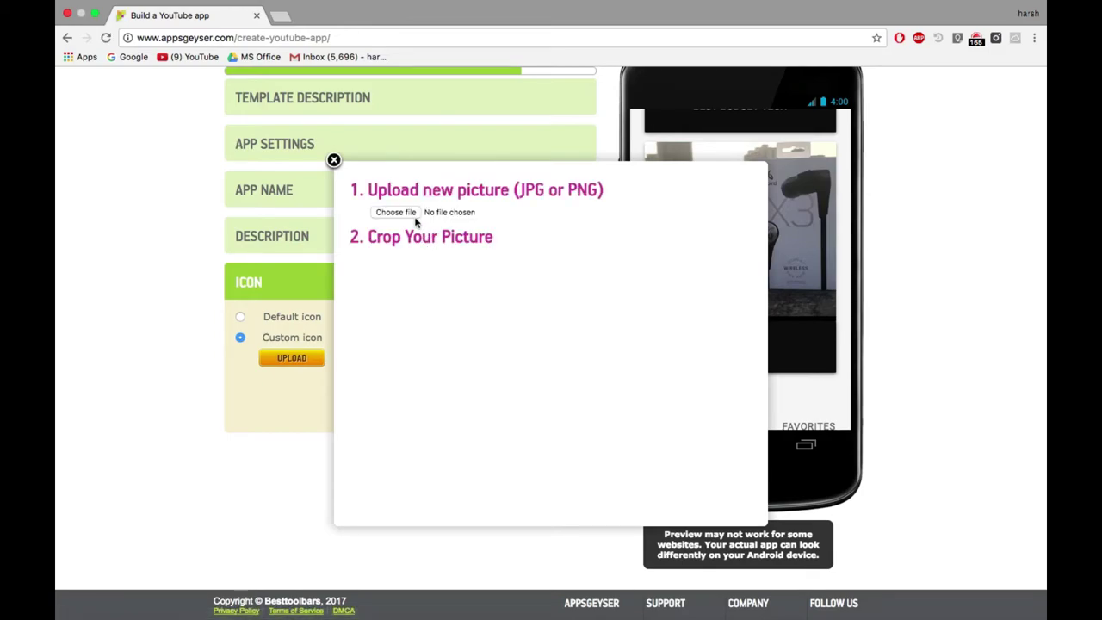
pyautogui.click(411, 216)
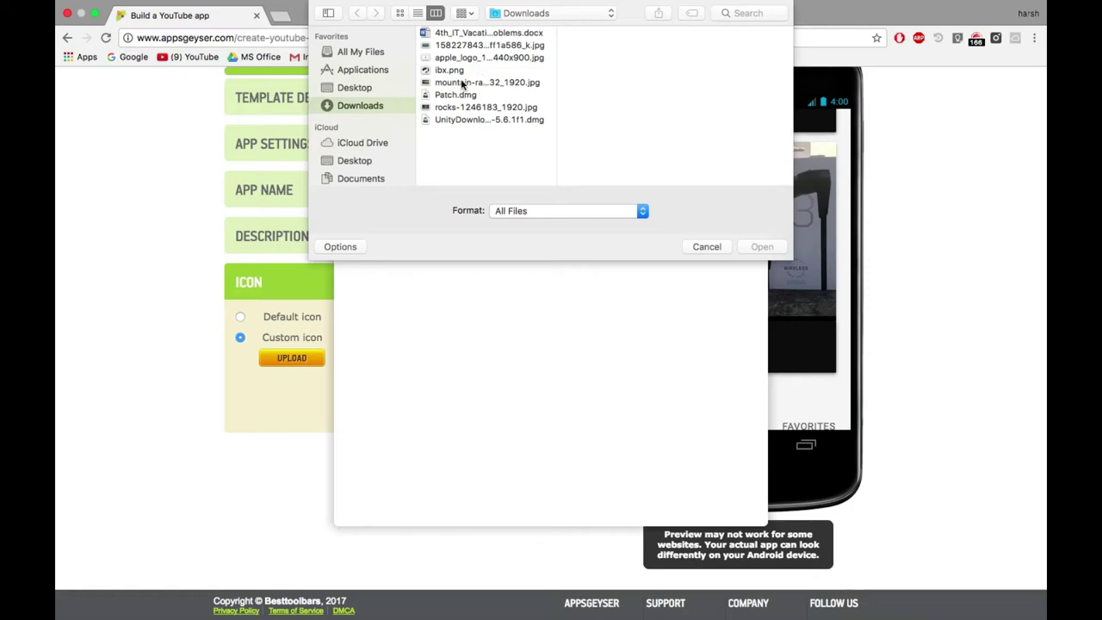
pyautogui.doubleClick(456, 71)
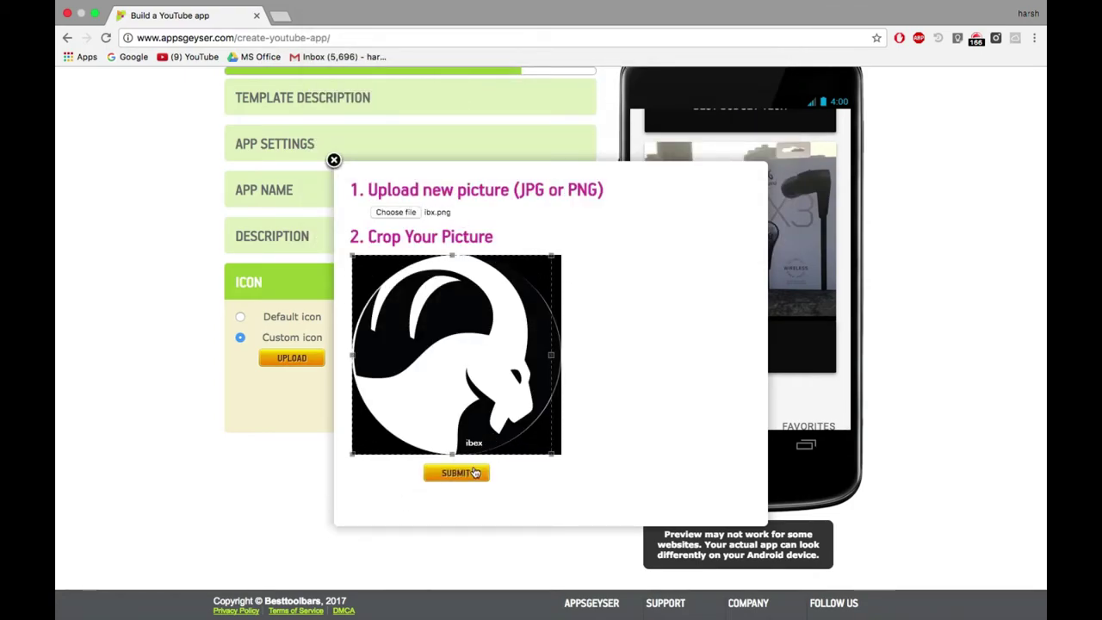
pyautogui.click(473, 472)
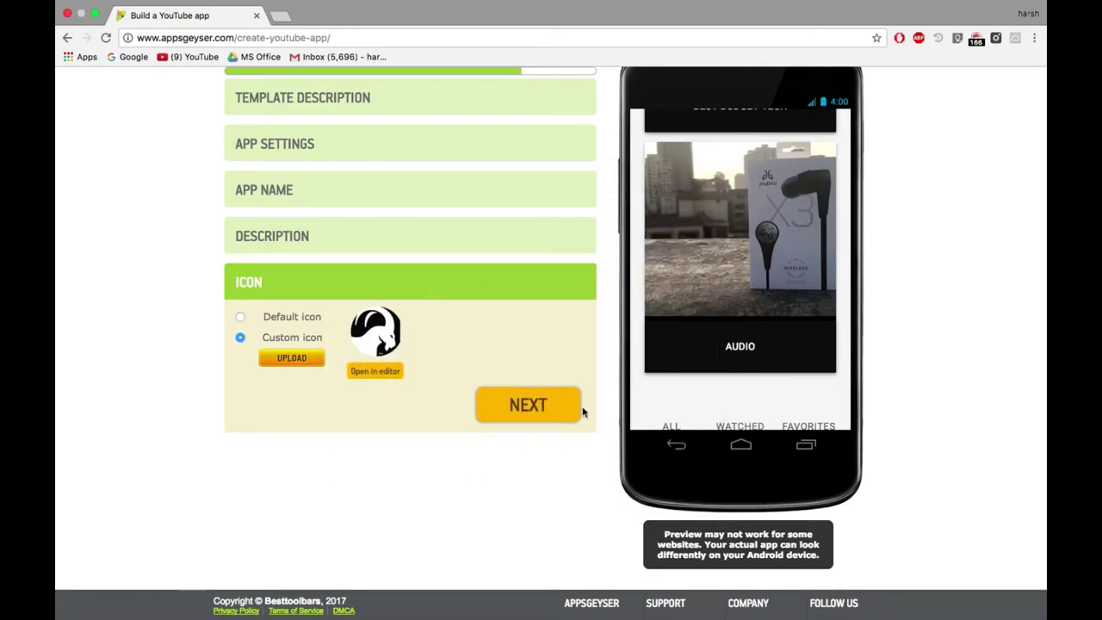
# Step: Complete the icon step so the Ibex app gets built
pyautogui.click(577, 411)
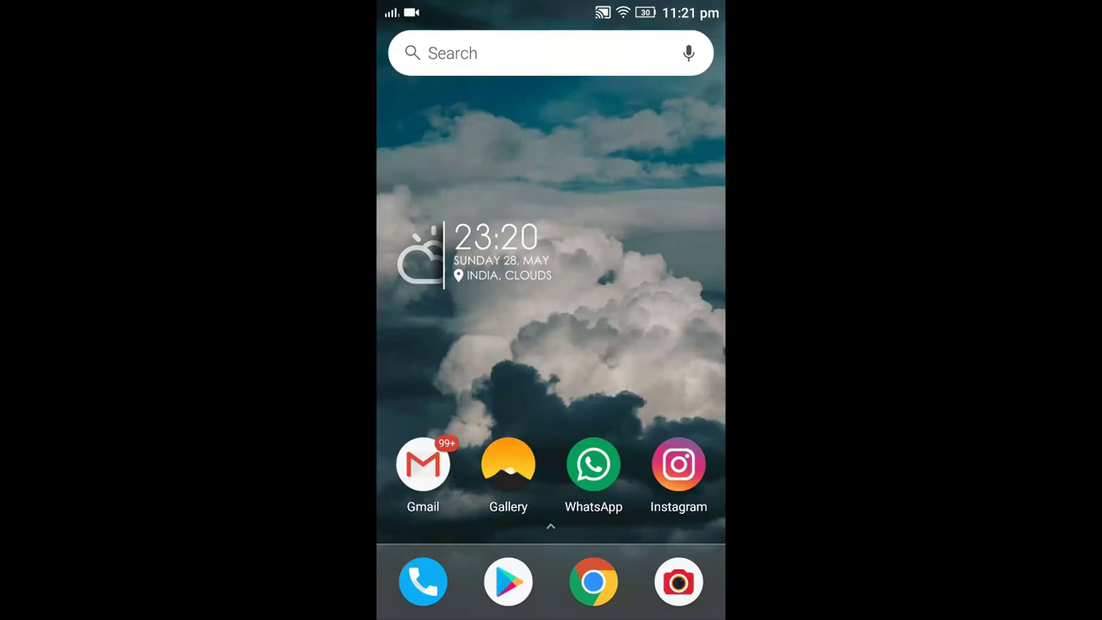
# Step: Launch Ibex from the app list and scroll through its video feed
pyautogui.moveTo(551, 516); pyautogui.dragTo(551, 259)
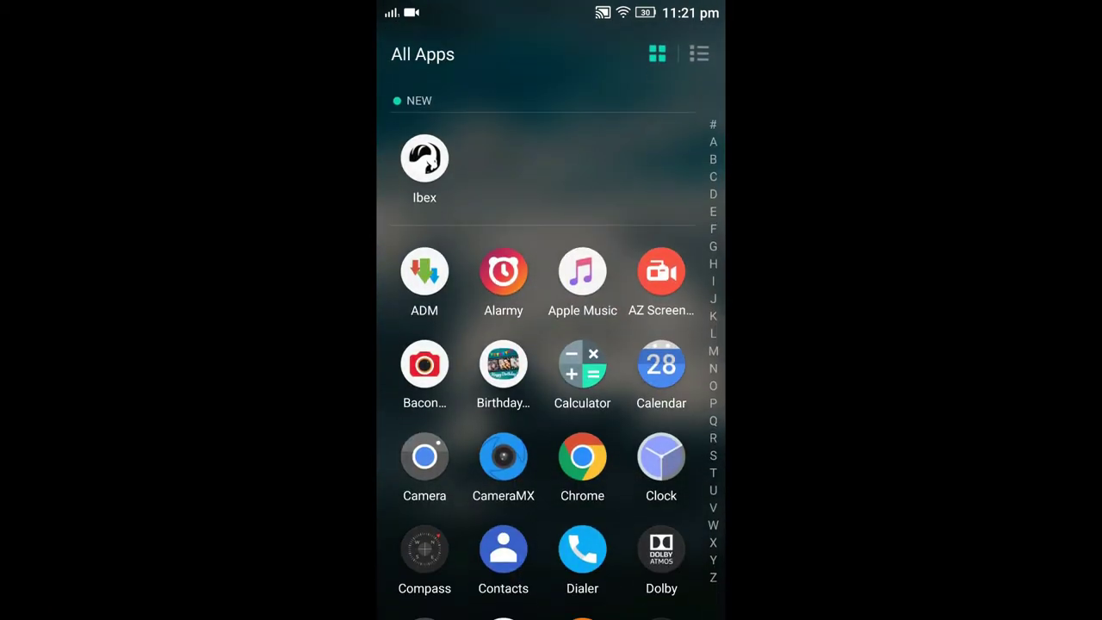
pyautogui.click(425, 158)
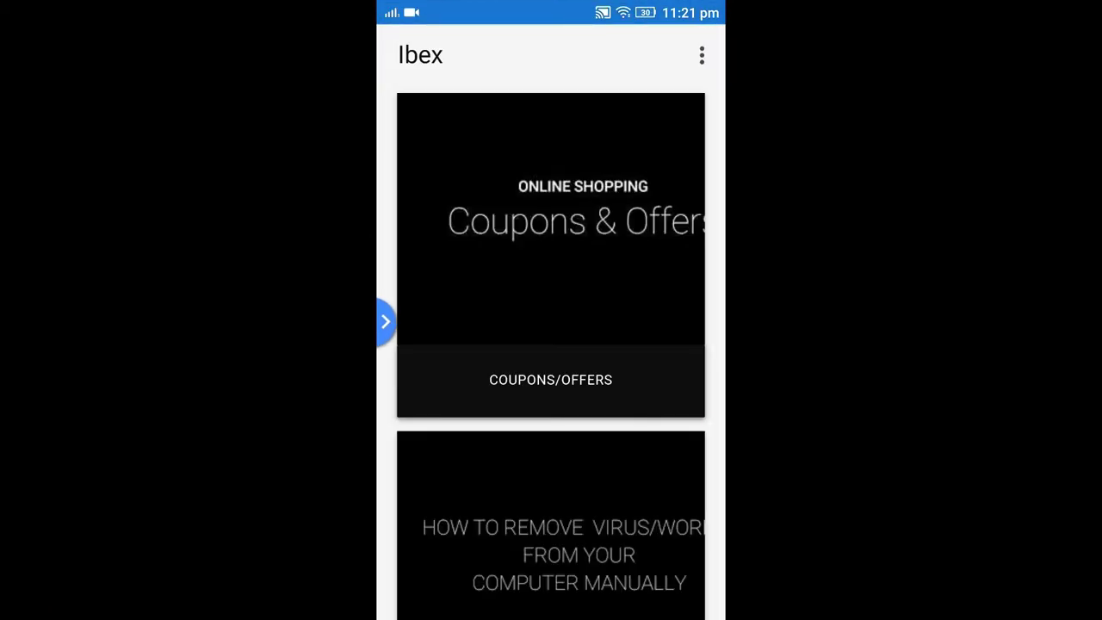
pyautogui.moveTo(605, 460); pyautogui.dragTo(606, 259)
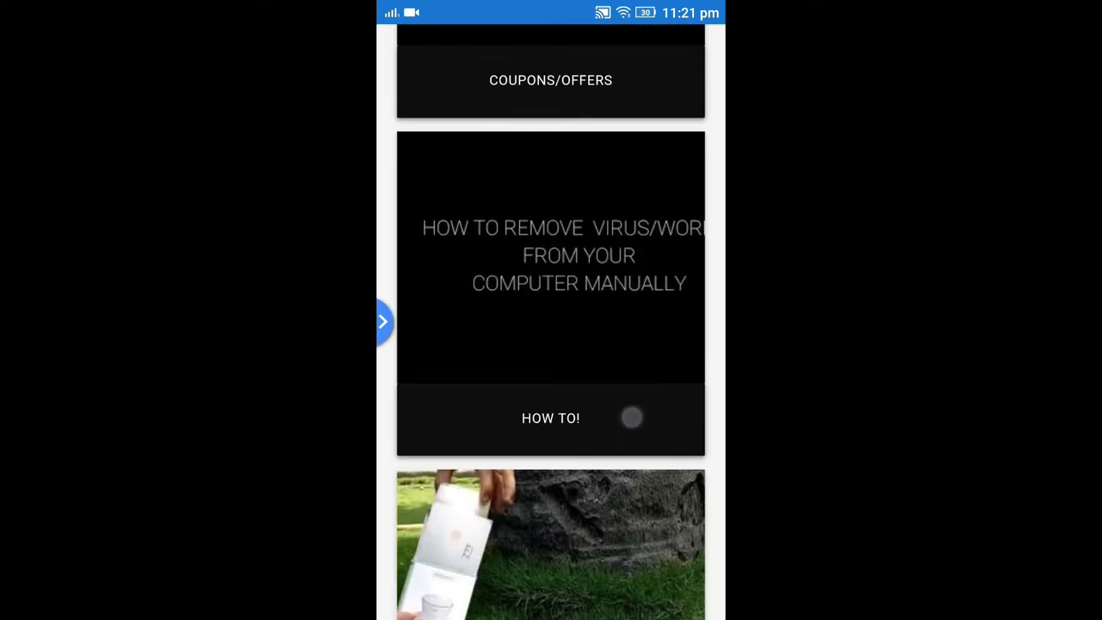
pyautogui.moveTo(625, 433); pyautogui.dragTo(626, 259)
pyautogui.moveTo(612, 502); pyautogui.dragTo(624, 594)
pyautogui.moveTo(608, 535); pyautogui.dragTo(608, 586)
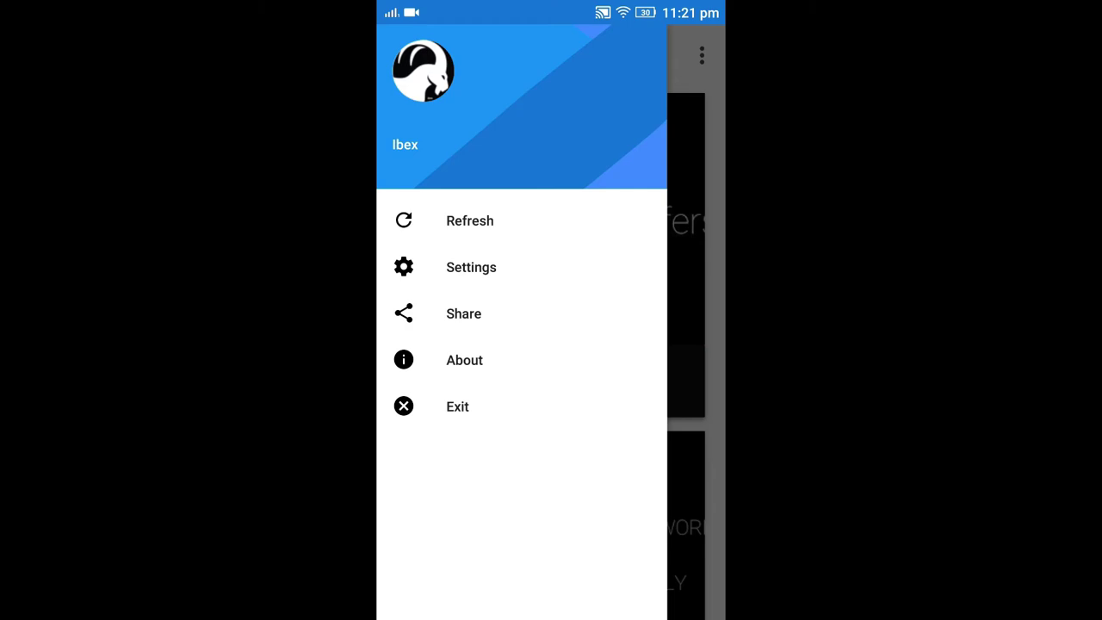
# Step: View the Ibex settings, go back, and refresh the feed from the side menu
pyautogui.click(471, 267)
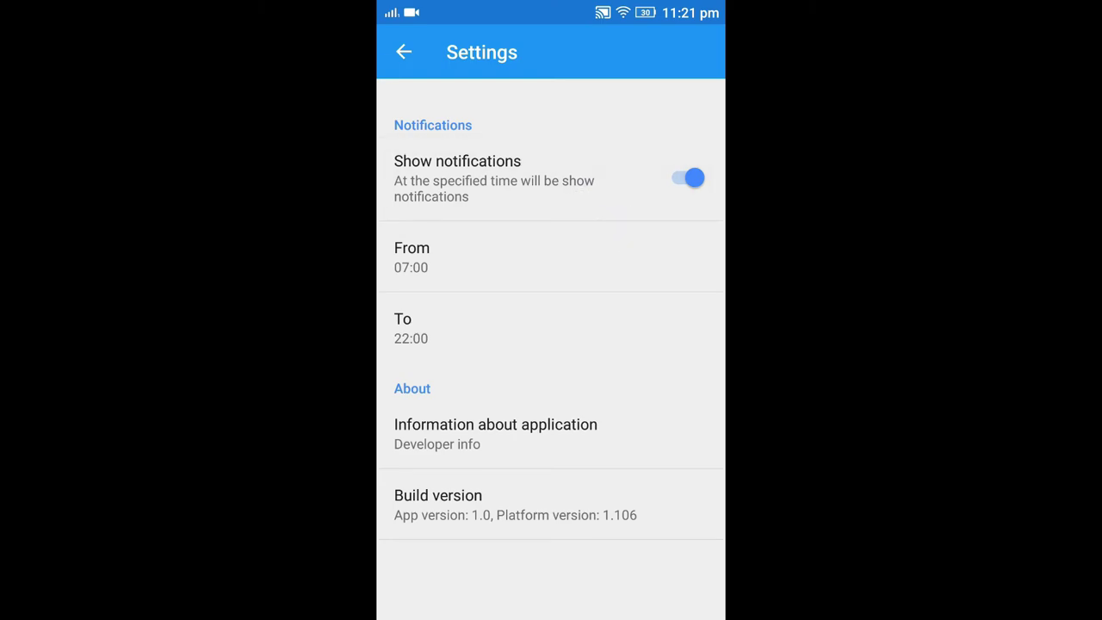
pyautogui.click(388, 71)
pyautogui.moveTo(395, 200); pyautogui.dragTo(551, 206)
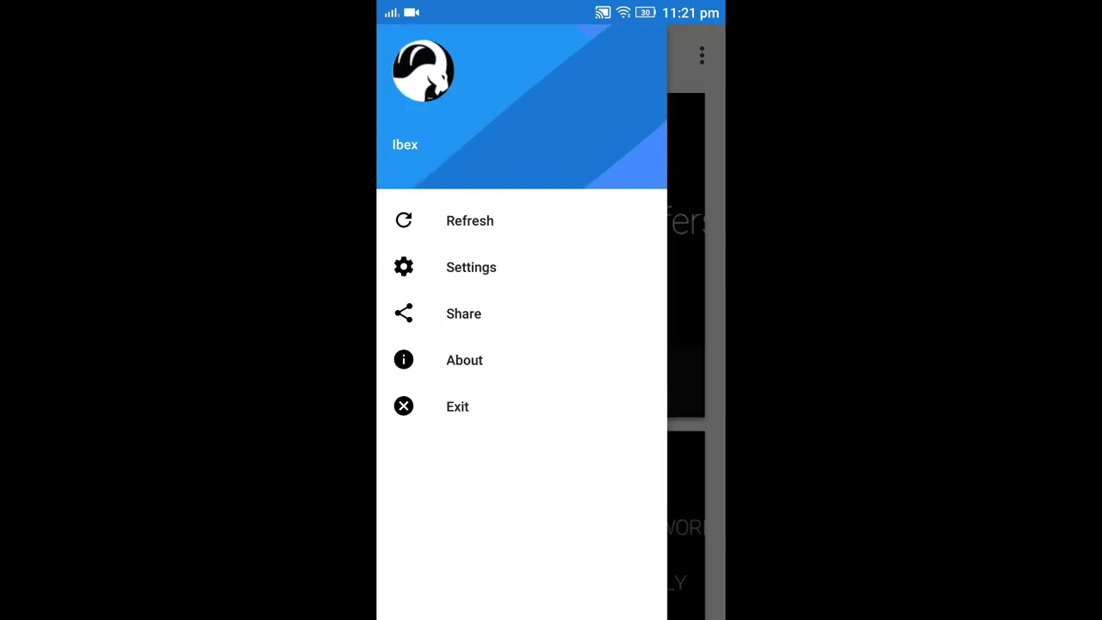
pyautogui.click(424, 223)
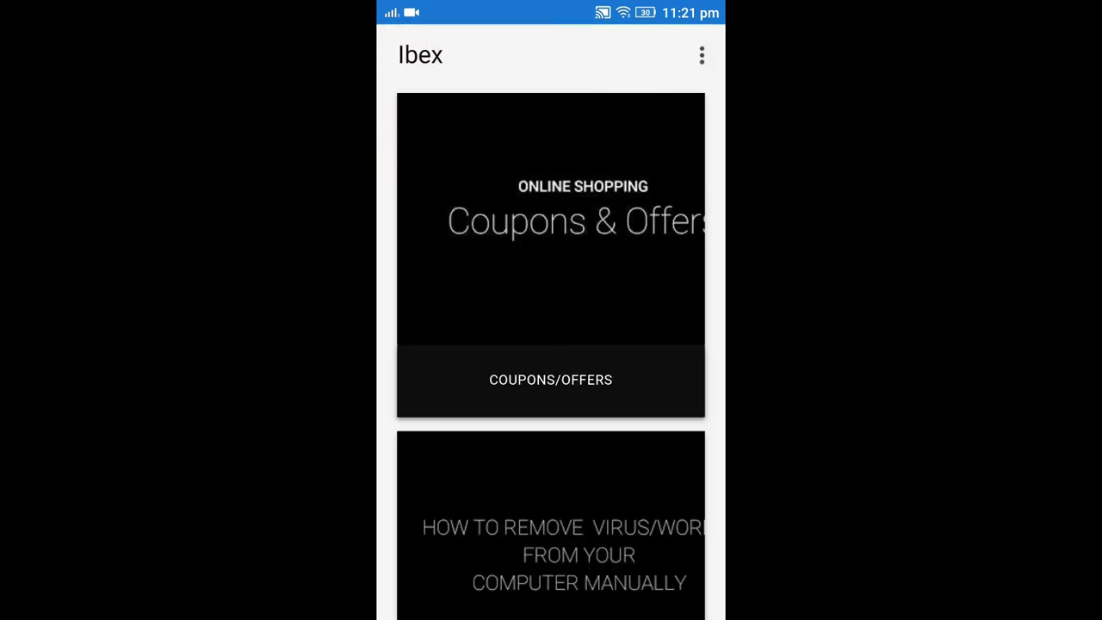
# Step: Bring up the app's share options from the side menu, then dismiss them
pyautogui.moveTo(379, 258); pyautogui.dragTo(603, 259)
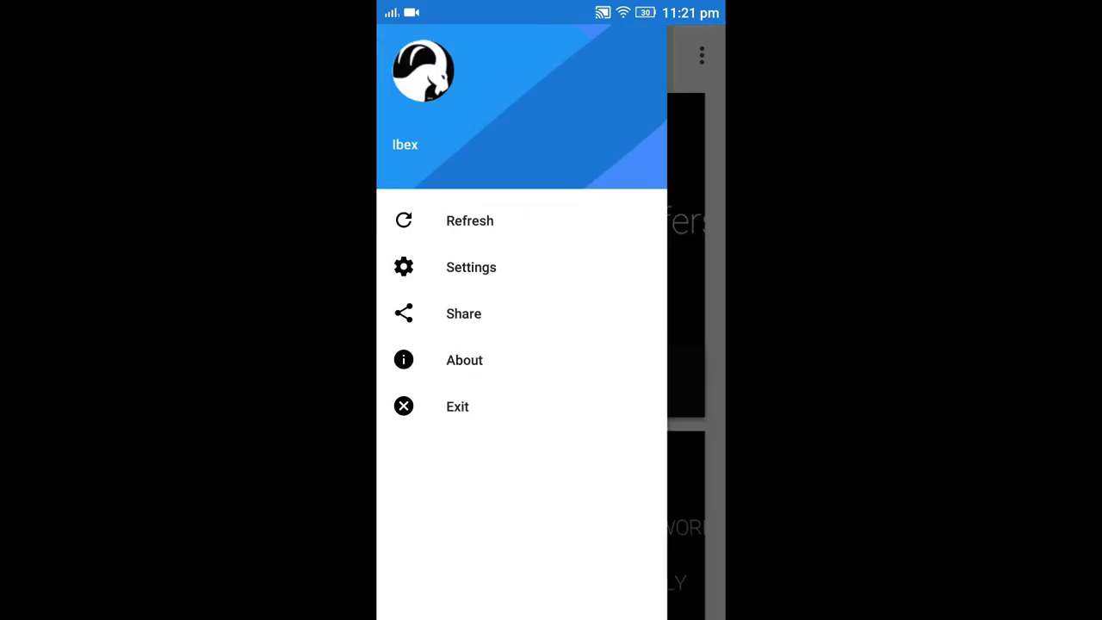
pyautogui.click(608, 309)
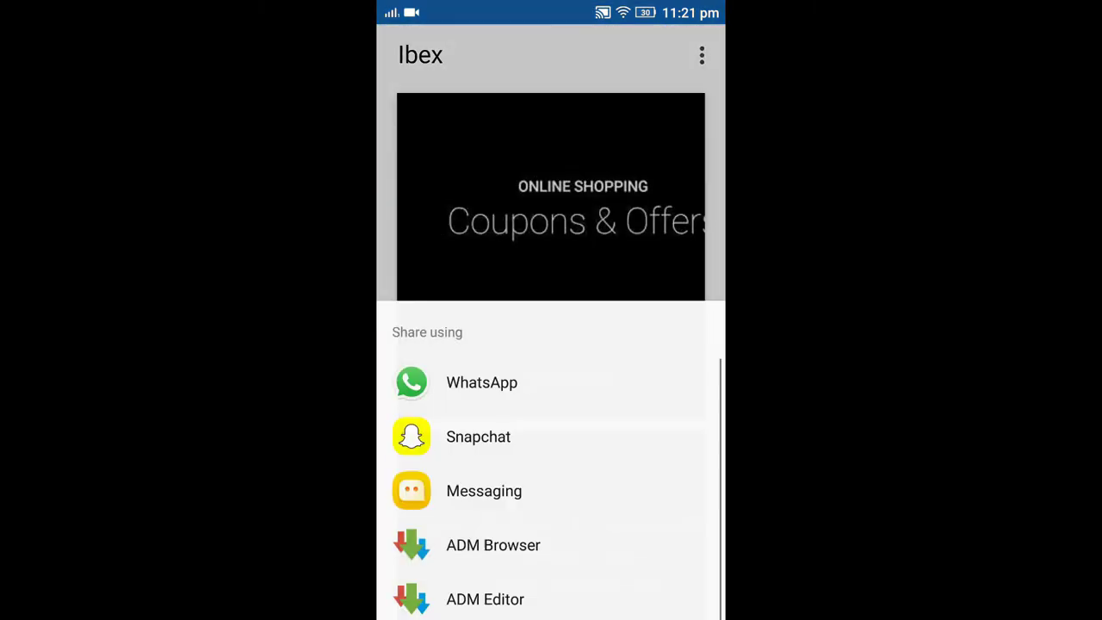
pyautogui.click(424, 178)
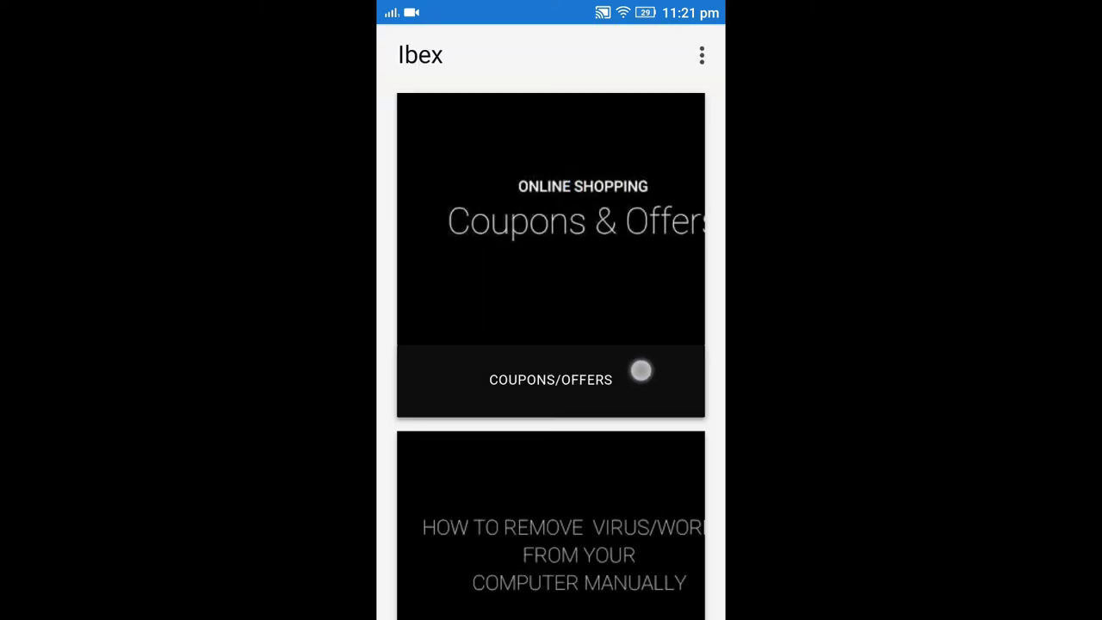
# Step: Open HOW TO! and swipe through videos like 'How to remove virus/worms form pc manually'
pyautogui.moveTo(640, 370); pyautogui.dragTo(654, 222)
pyautogui.moveTo(630, 264); pyautogui.dragTo(633, 103)
pyautogui.click(637, 226)
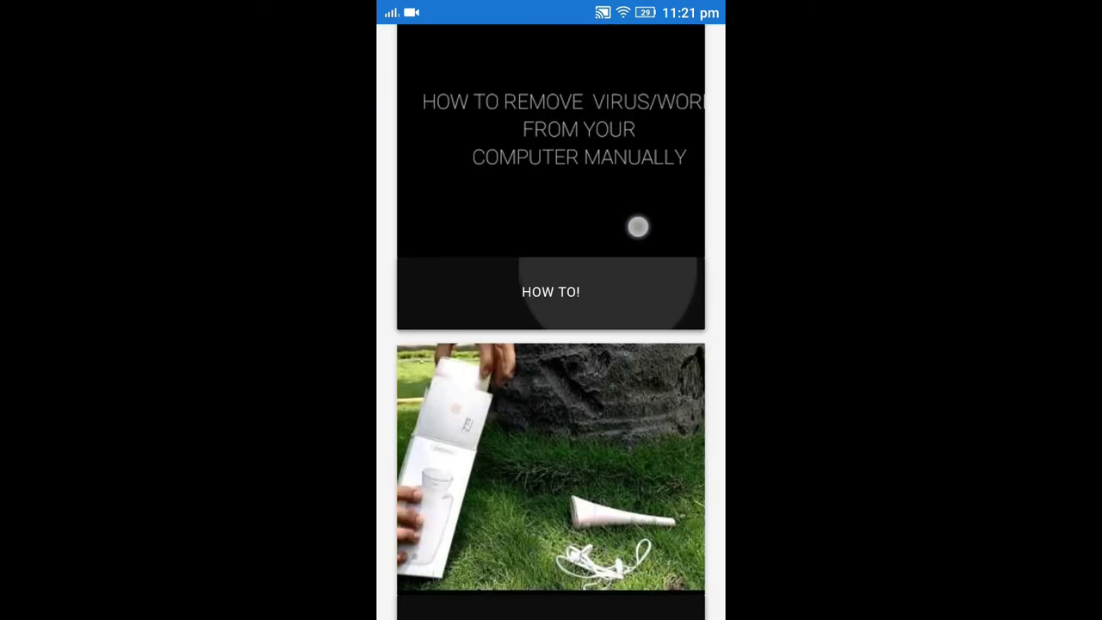
pyautogui.moveTo(657, 493); pyautogui.dragTo(701, 167)
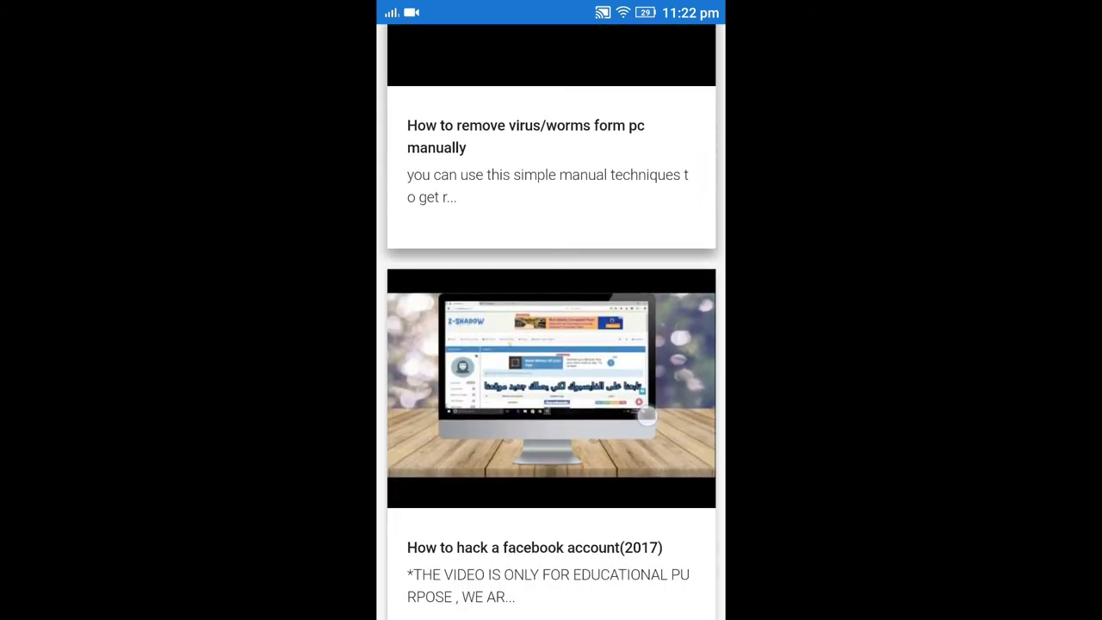
pyautogui.moveTo(647, 416); pyautogui.dragTo(651, 229)
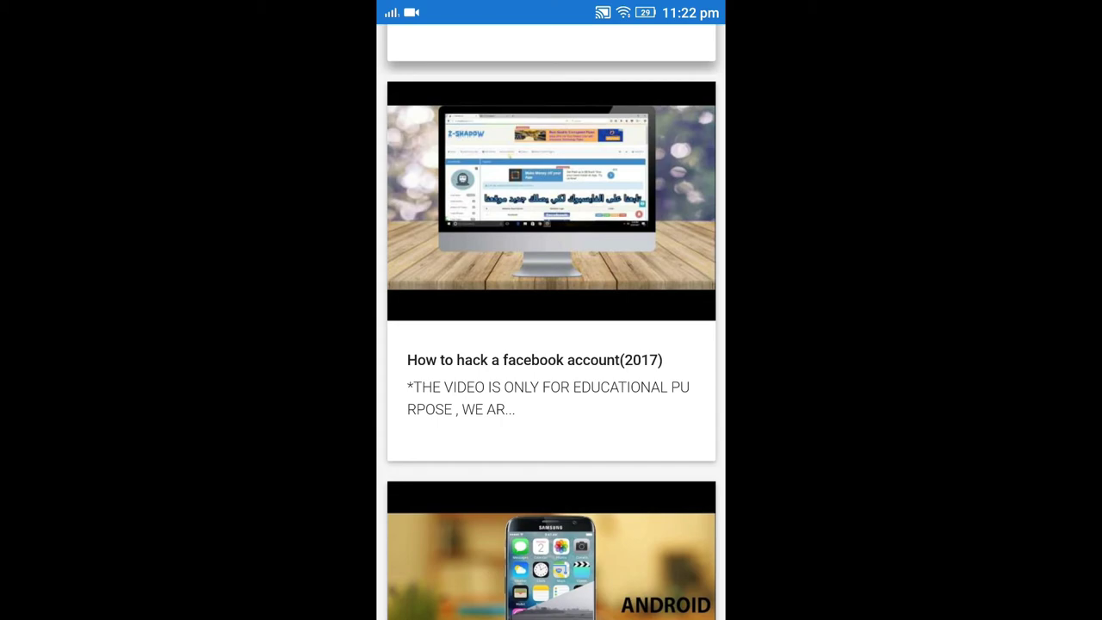